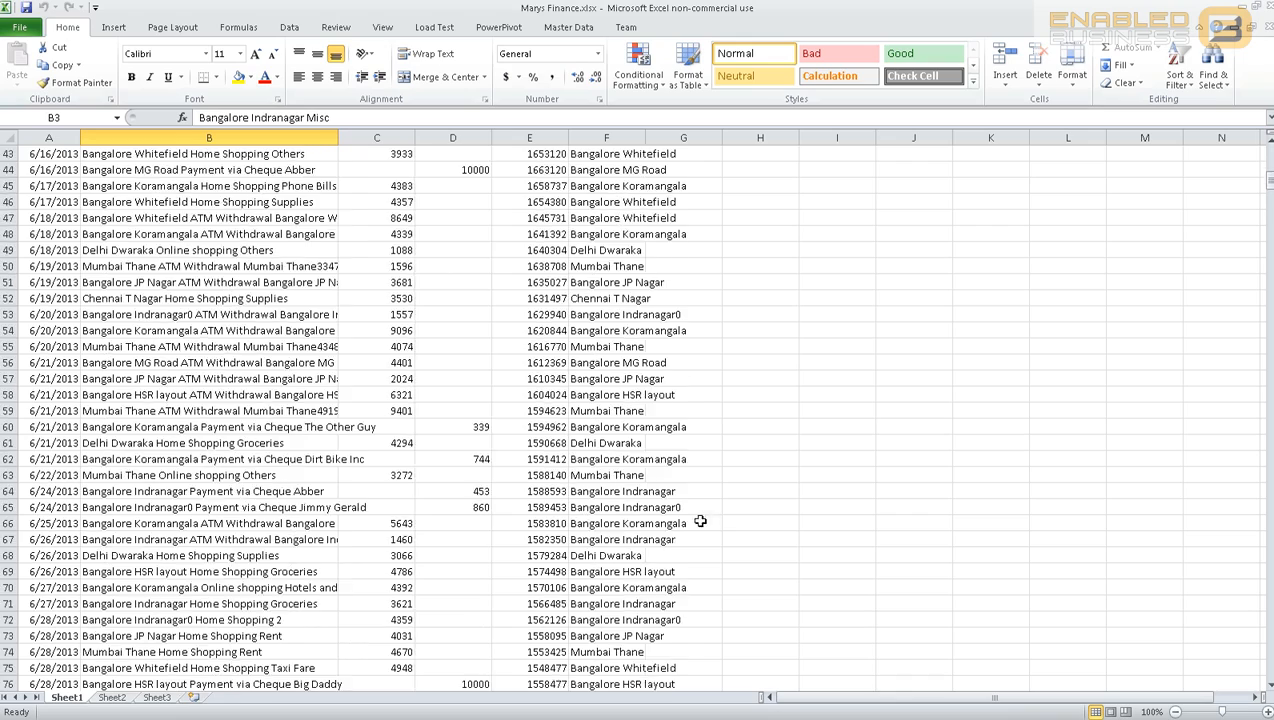
pyautogui.scroll(-7, 552, 560)
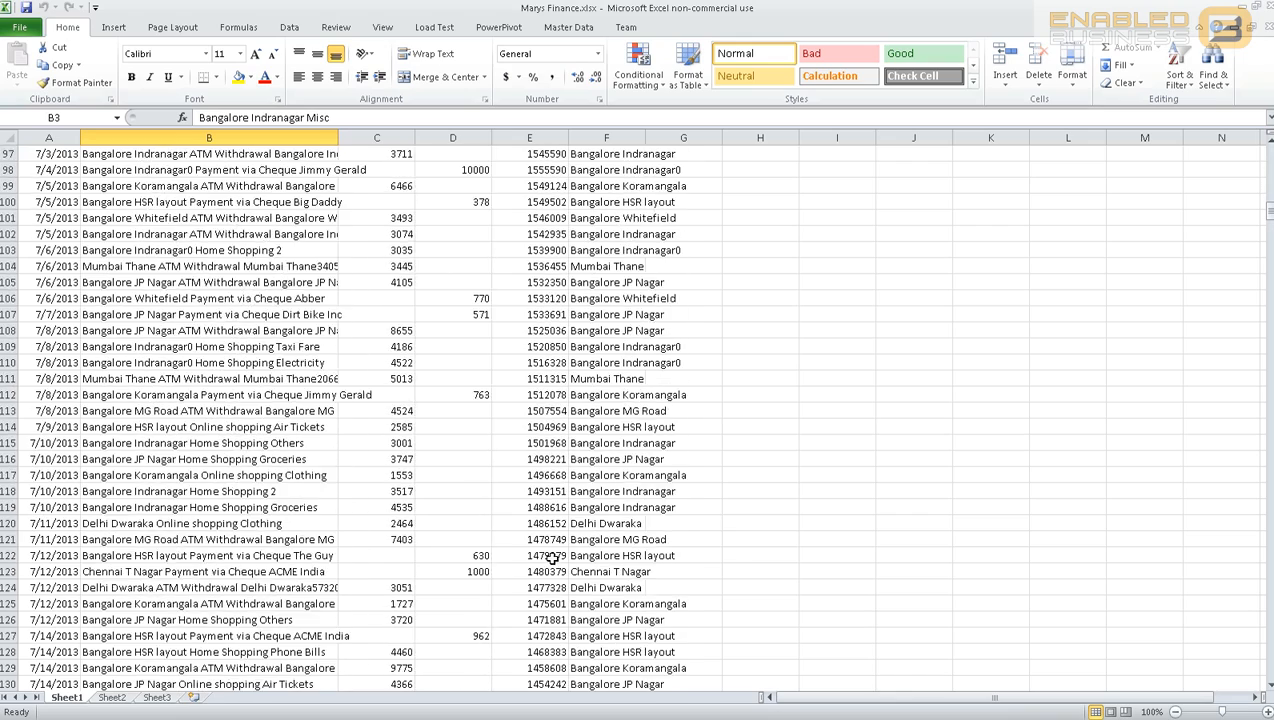
pyautogui.moveTo(486, 396); pyautogui.dragTo(478, 152)
pyautogui.click(551, 442)
pyautogui.scroll(-13, 551, 442)
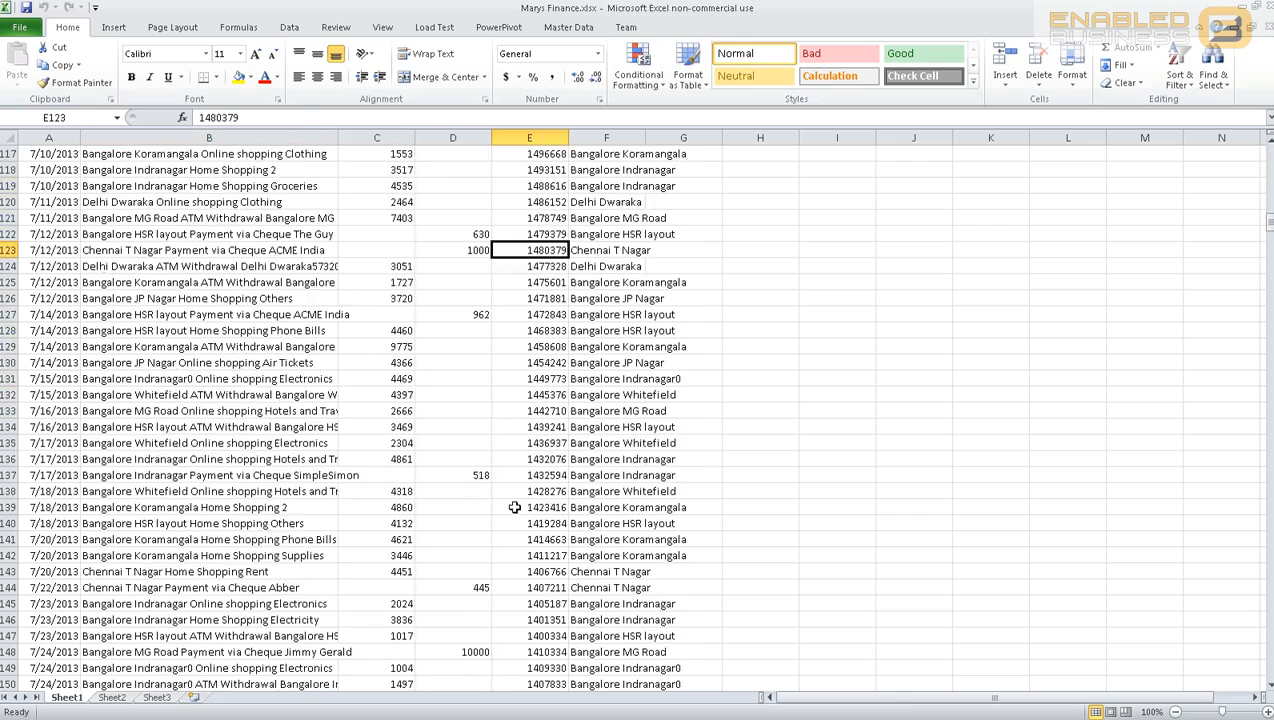
pyautogui.scroll(-5, 899, 390)
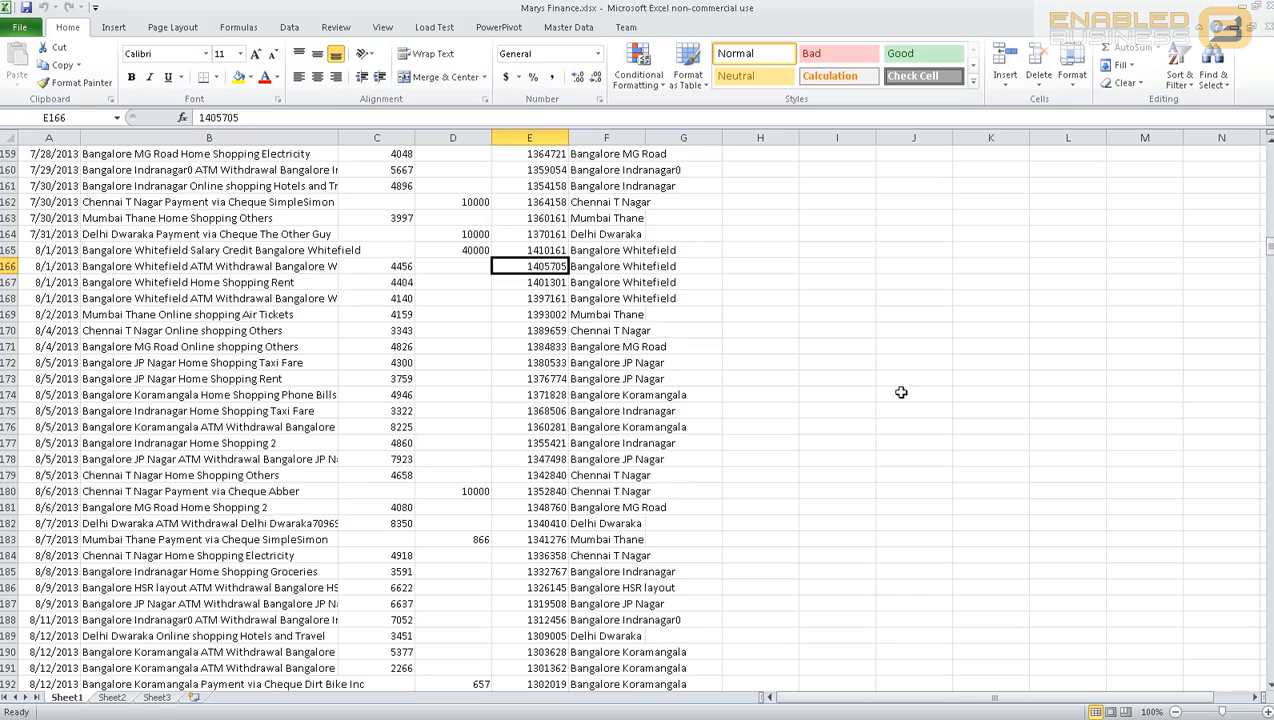
pyautogui.moveTo(1268, 256); pyautogui.dragTo(1268, 662)
pyautogui.moveTo(540, 461); pyautogui.dragTo(530, 636)
pyautogui.scroll(4, 719, 461)
pyautogui.scroll(3, 708, 414)
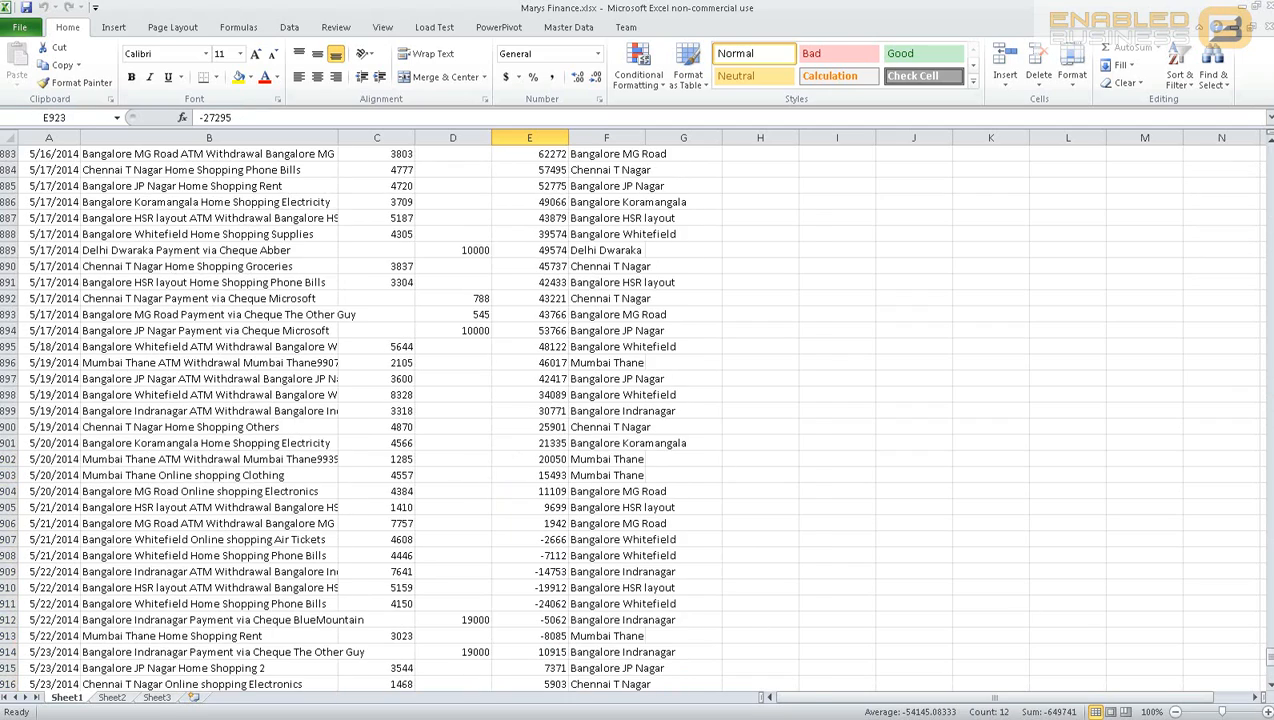
pyautogui.click(229, 186)
pyautogui.scroll(9, 280, 267)
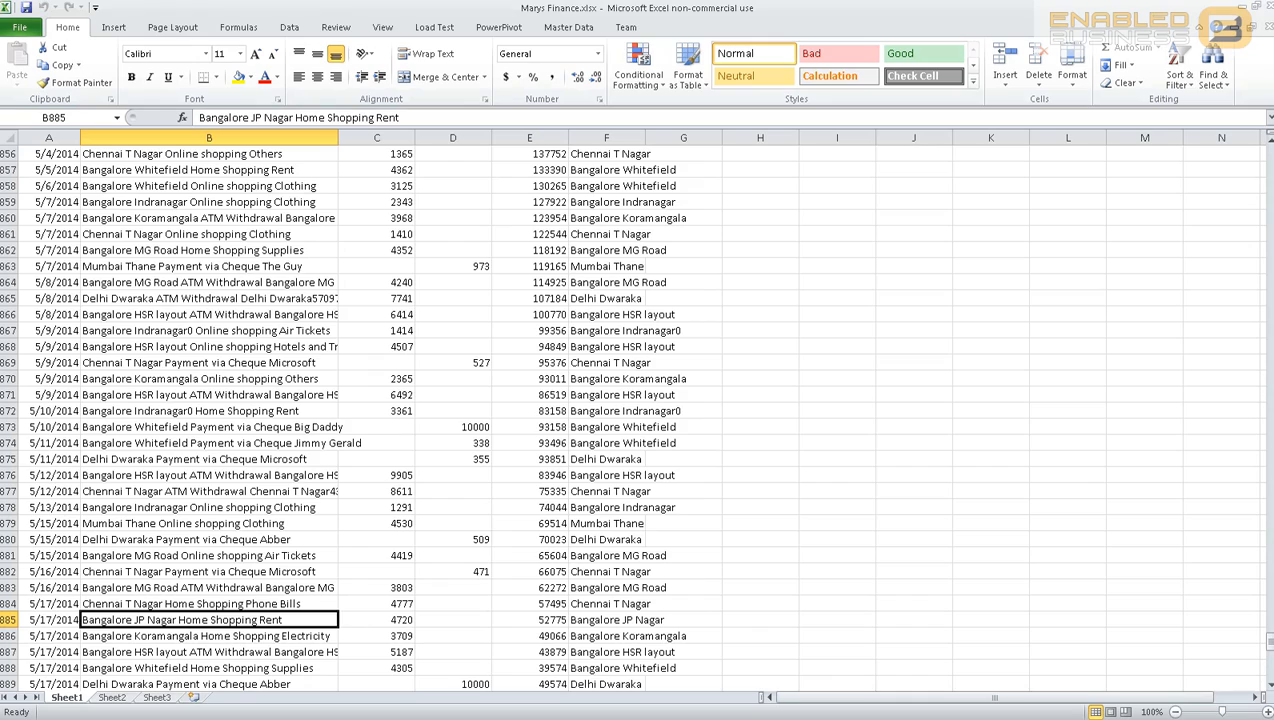
pyautogui.moveTo(1269, 642); pyautogui.dragTo(1269, 254)
pyautogui.scroll(12, 233, 188)
pyautogui.click(233, 188)
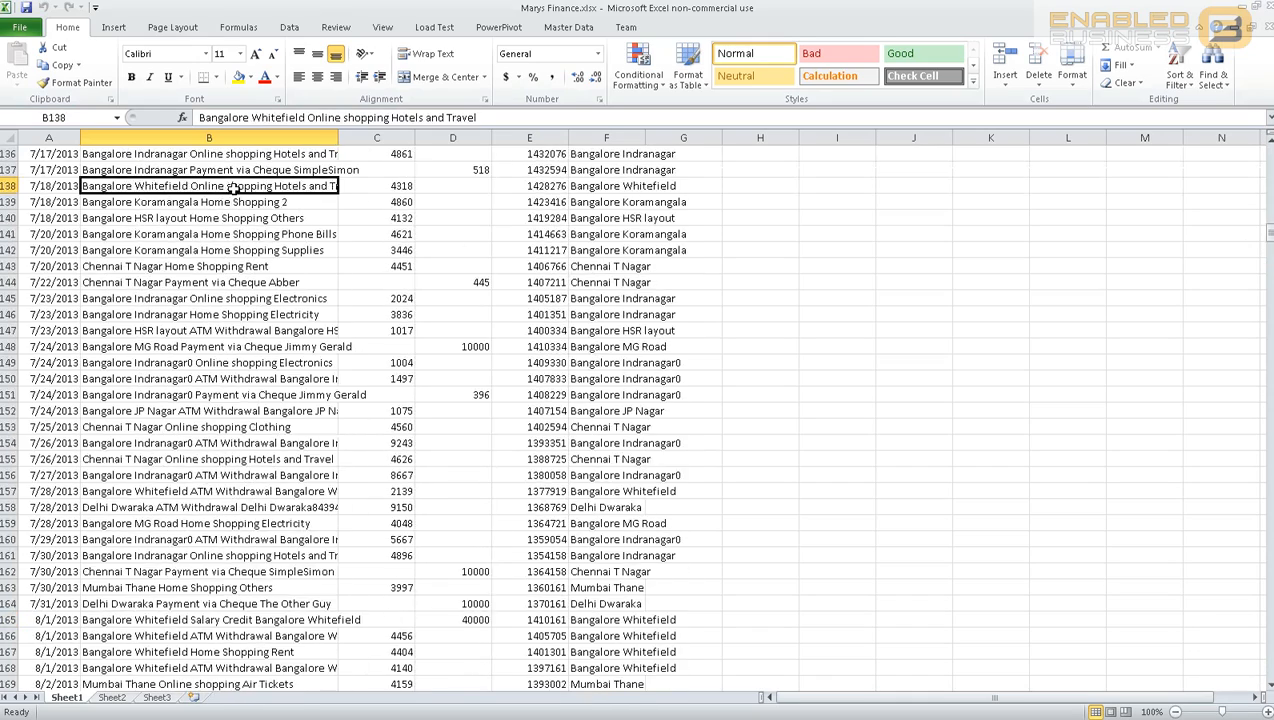
pyautogui.click(219, 362)
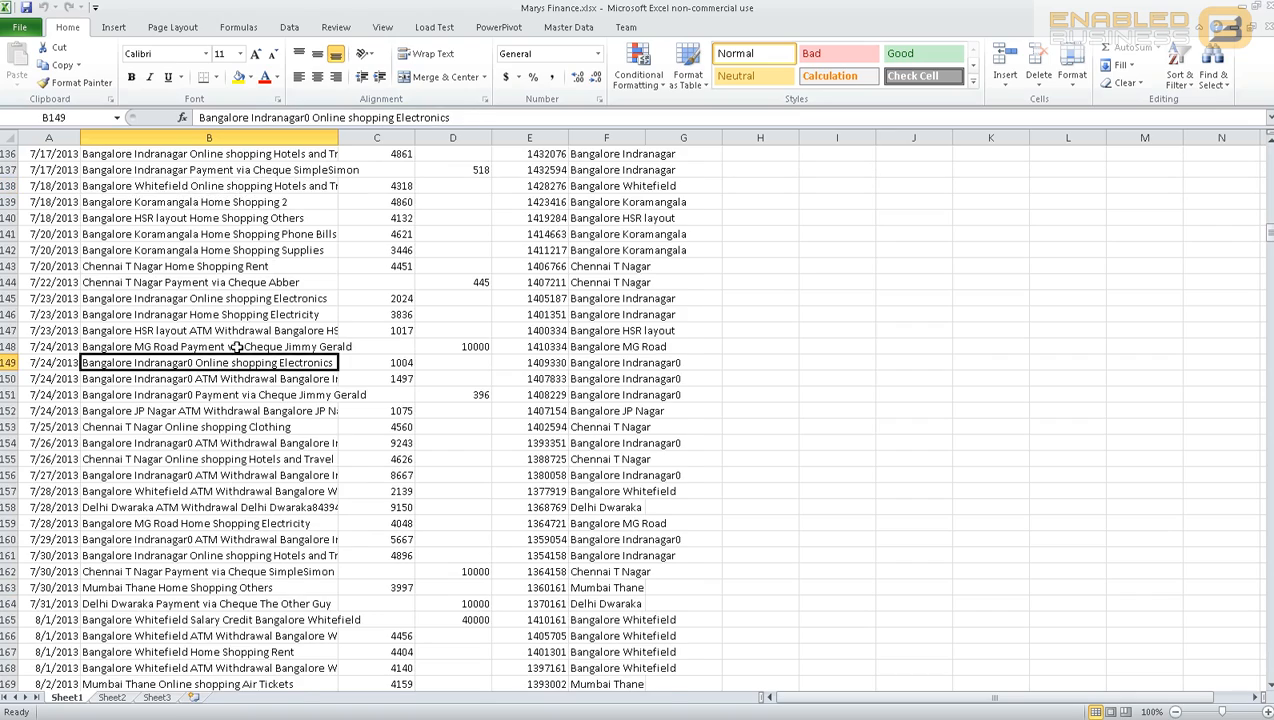
pyautogui.scroll(5, 240, 380)
pyautogui.scroll(4, 243, 388)
pyautogui.click(239, 220)
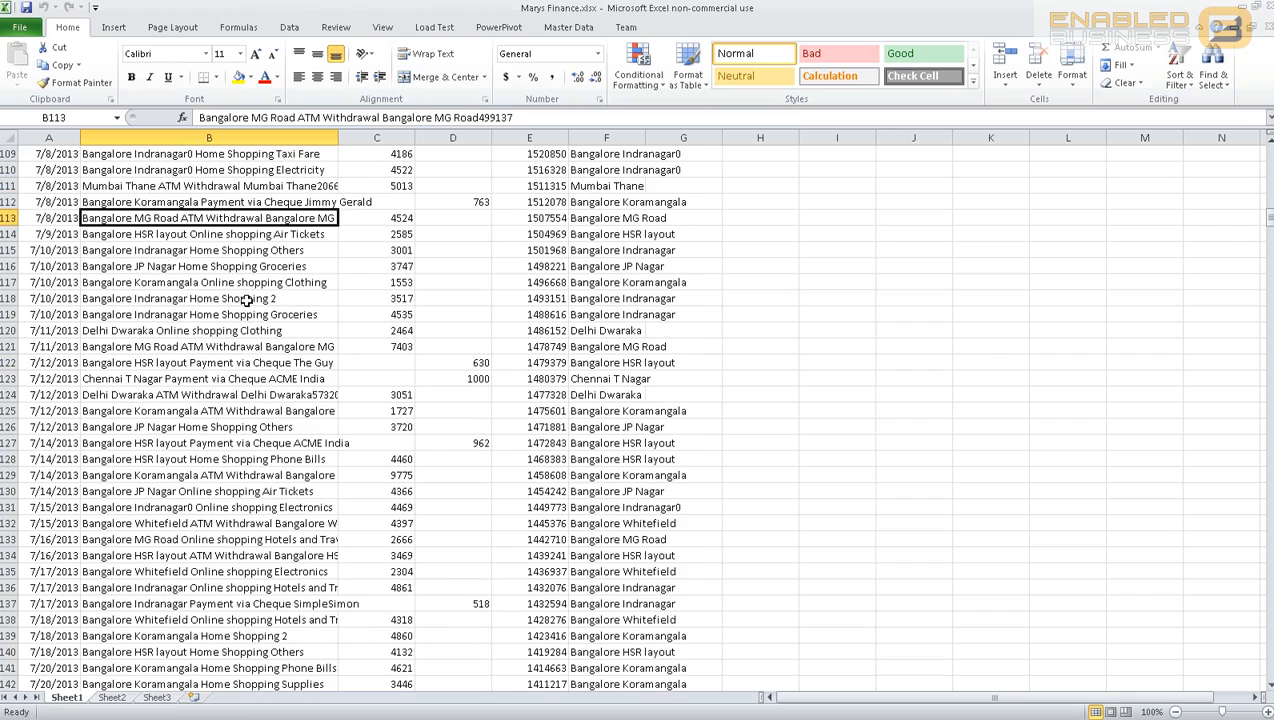
pyautogui.scroll(3, 243, 295)
pyautogui.scroll(10, 238, 283)
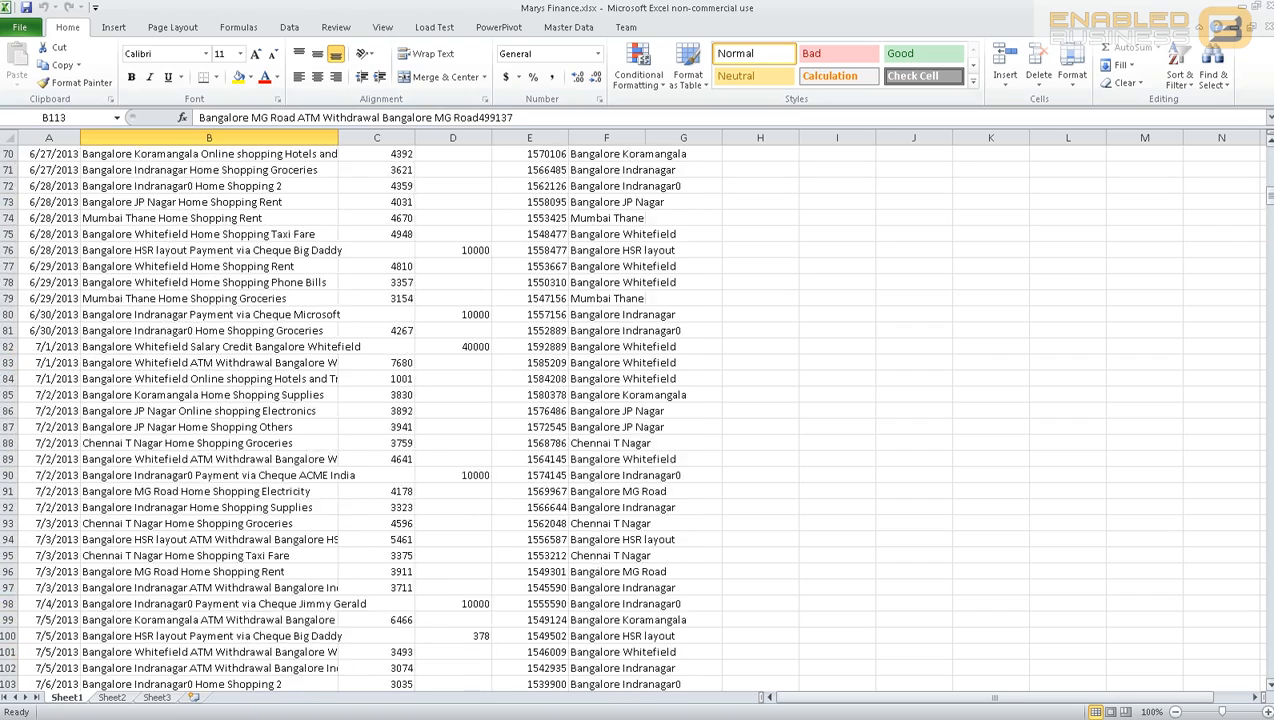
pyautogui.moveTo(1270, 218); pyautogui.dragTo(1268, 150)
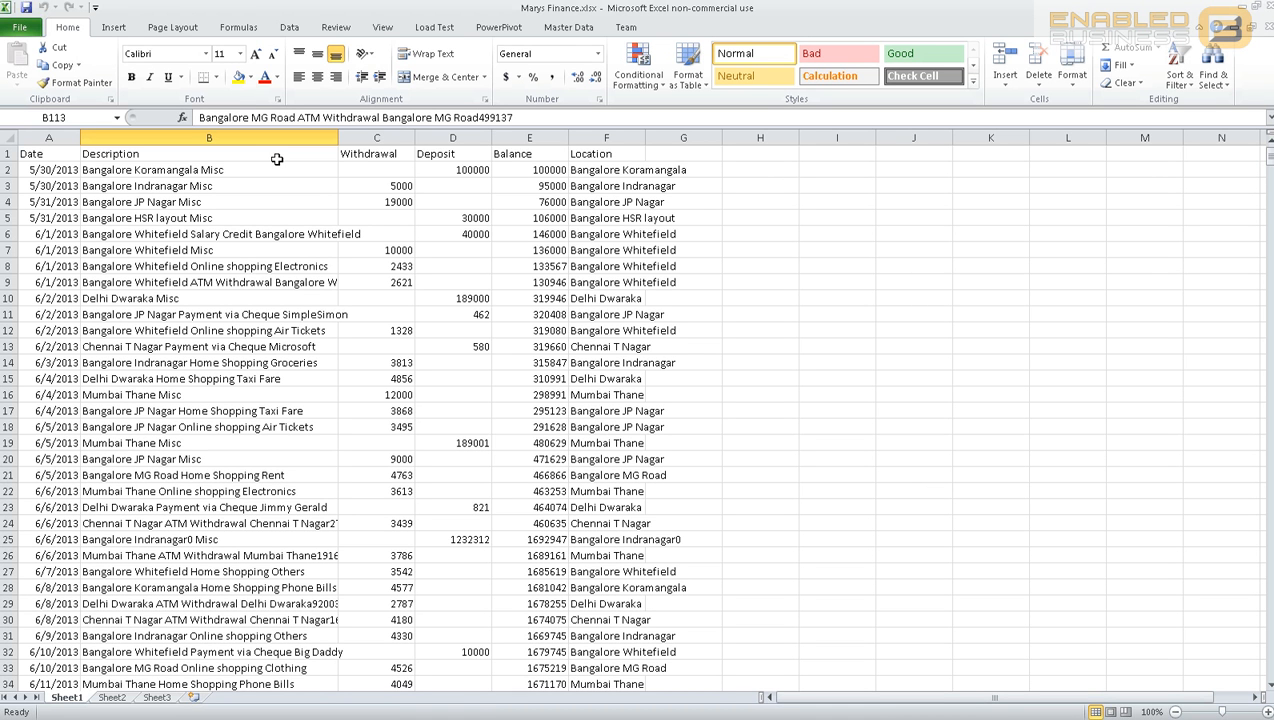
# Step: Review the statement's dates, descriptions and the 95000 opening balance
pyautogui.click(210, 323)
pyautogui.hotkey('ctrl', 'Home')
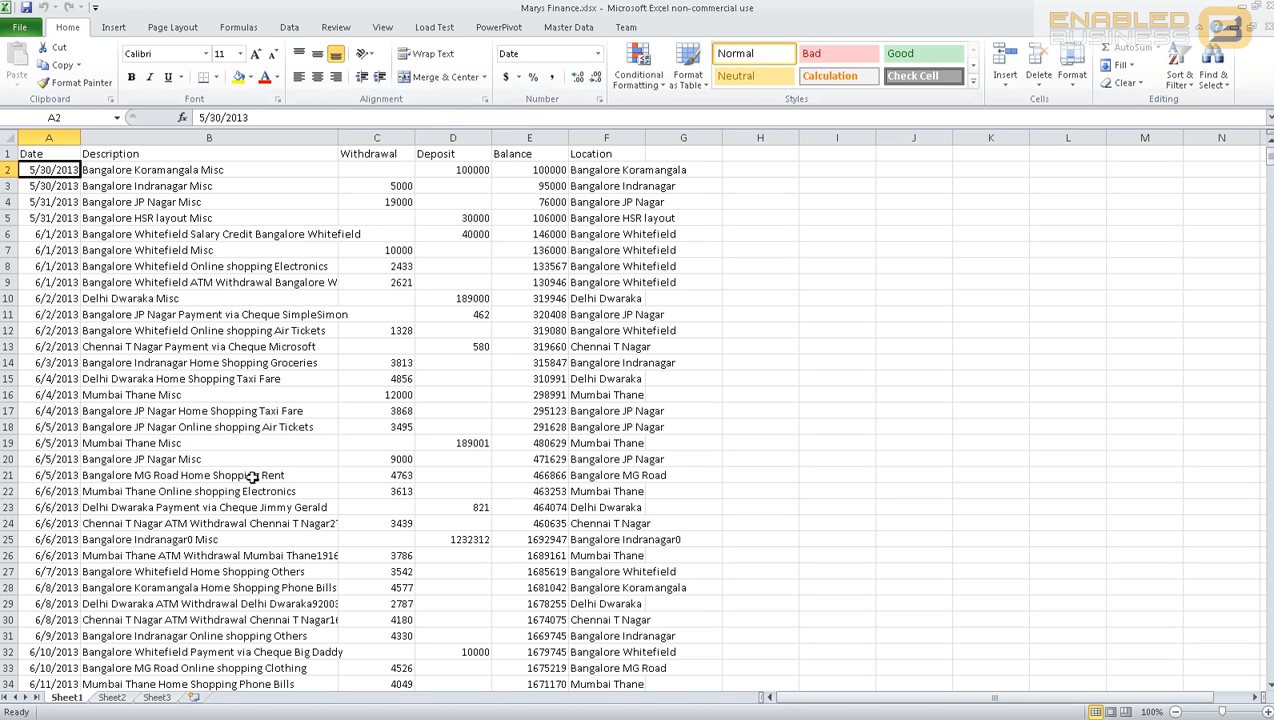
pyautogui.scroll(-5, 252, 476)
pyautogui.scroll(5, 252, 476)
pyautogui.click(125, 185)
pyautogui.click(76, 171)
pyautogui.click(245, 175)
pyautogui.click(496, 180)
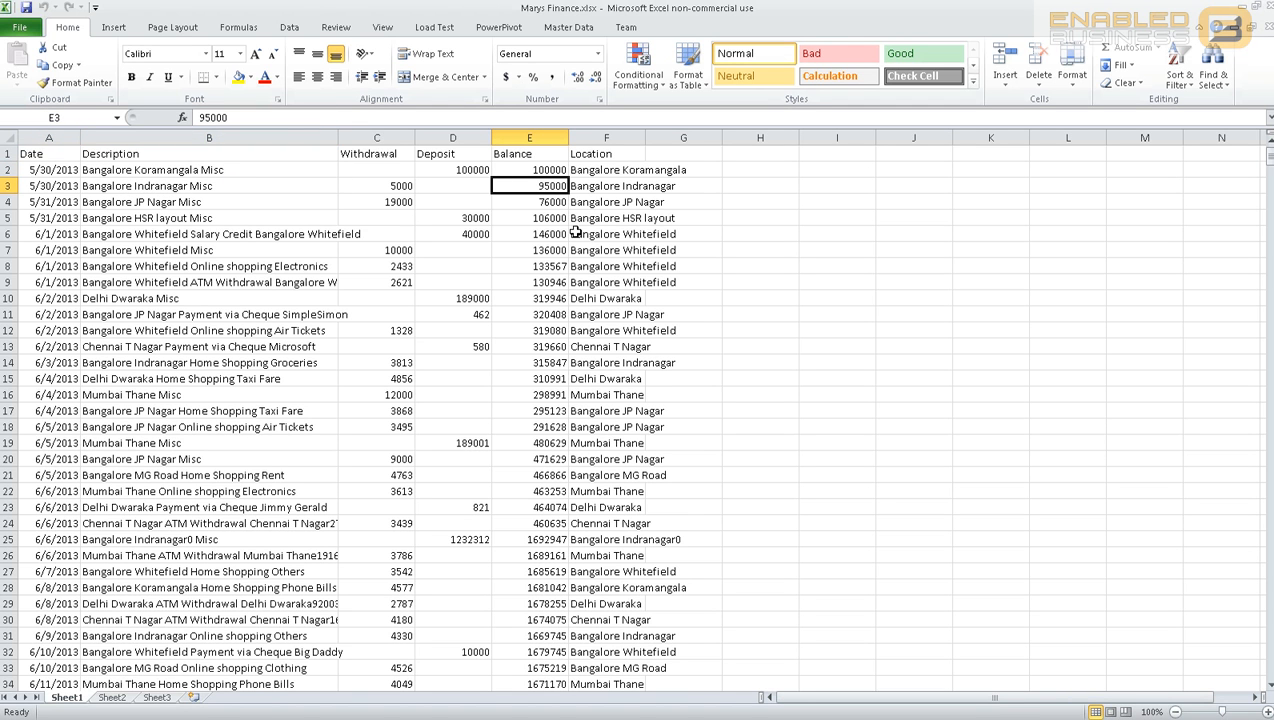
# Step: Clear all contents of the Location column F
pyautogui.click(590, 138)
pyautogui.rightClick(590, 152)
pyautogui.click(627, 266)
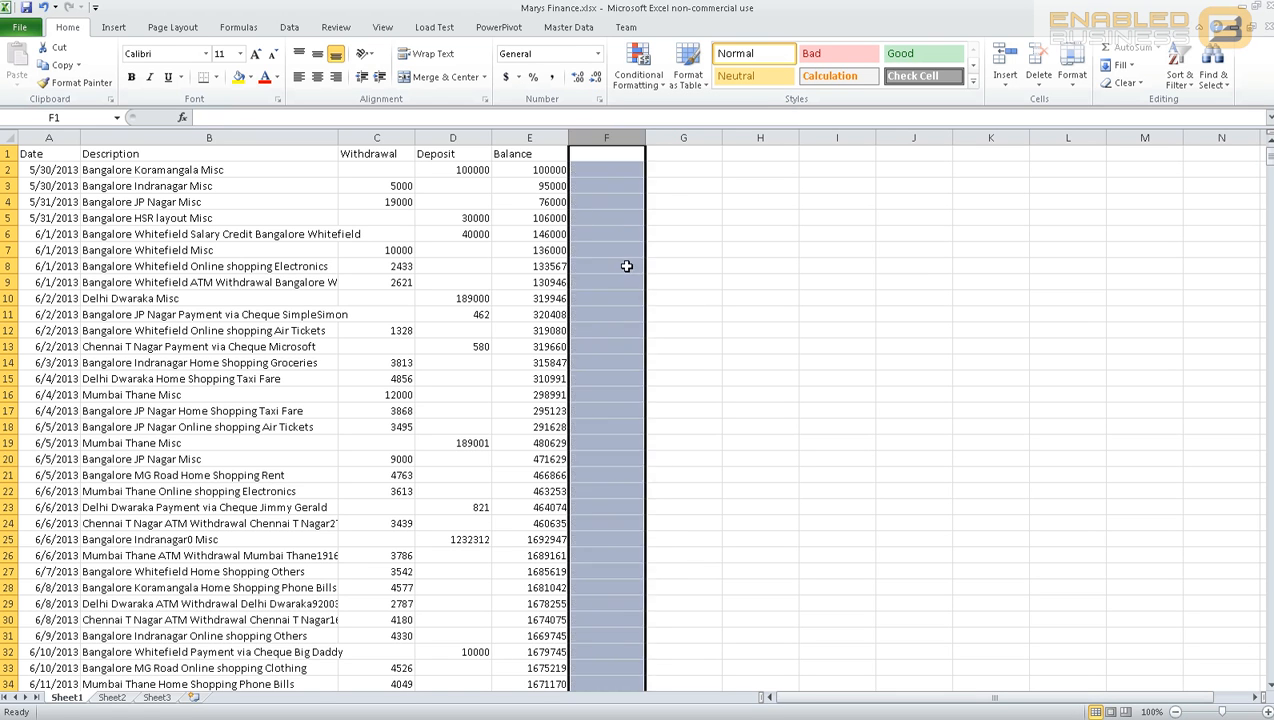
pyautogui.click(530, 217)
# Step: Check the Date, Description, Withdrawal, Deposit and Balance column headings and data
pyautogui.click(48, 150)
pyautogui.click(143, 155)
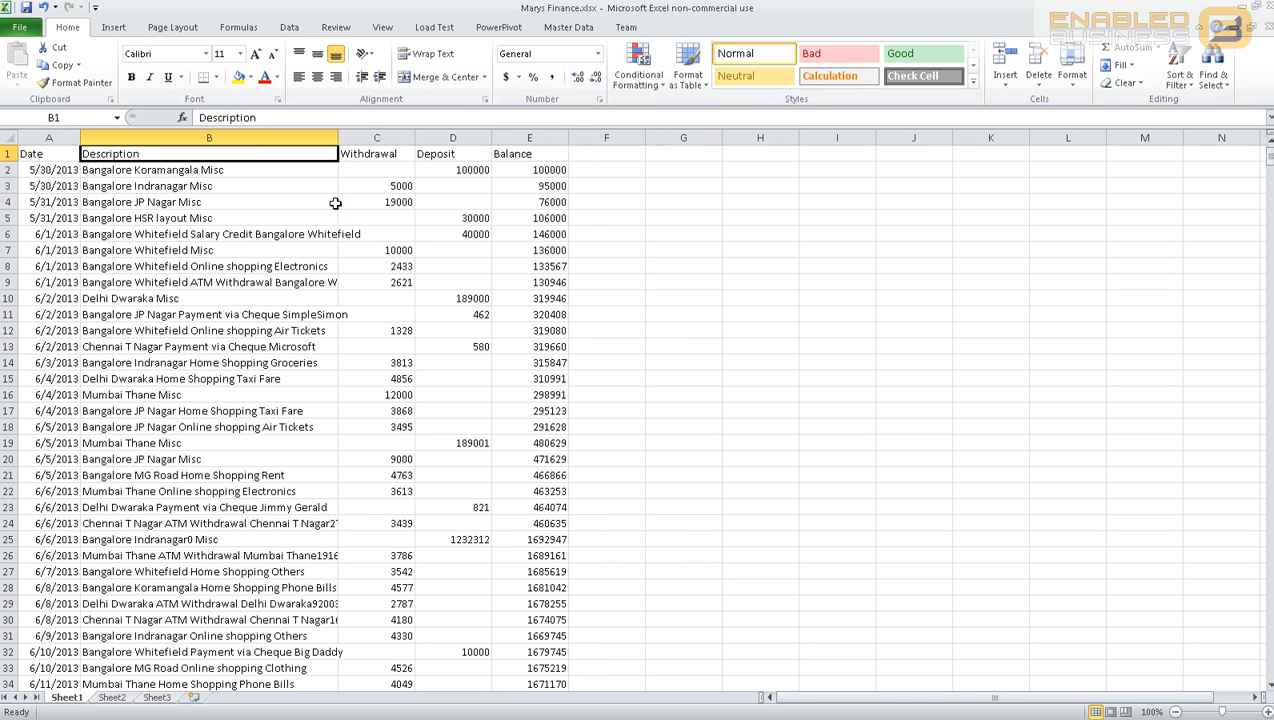
pyautogui.click(378, 138)
pyautogui.click(449, 150)
pyautogui.click(530, 150)
pyautogui.scroll(-2, 536, 240)
pyautogui.scroll(-10, 536, 240)
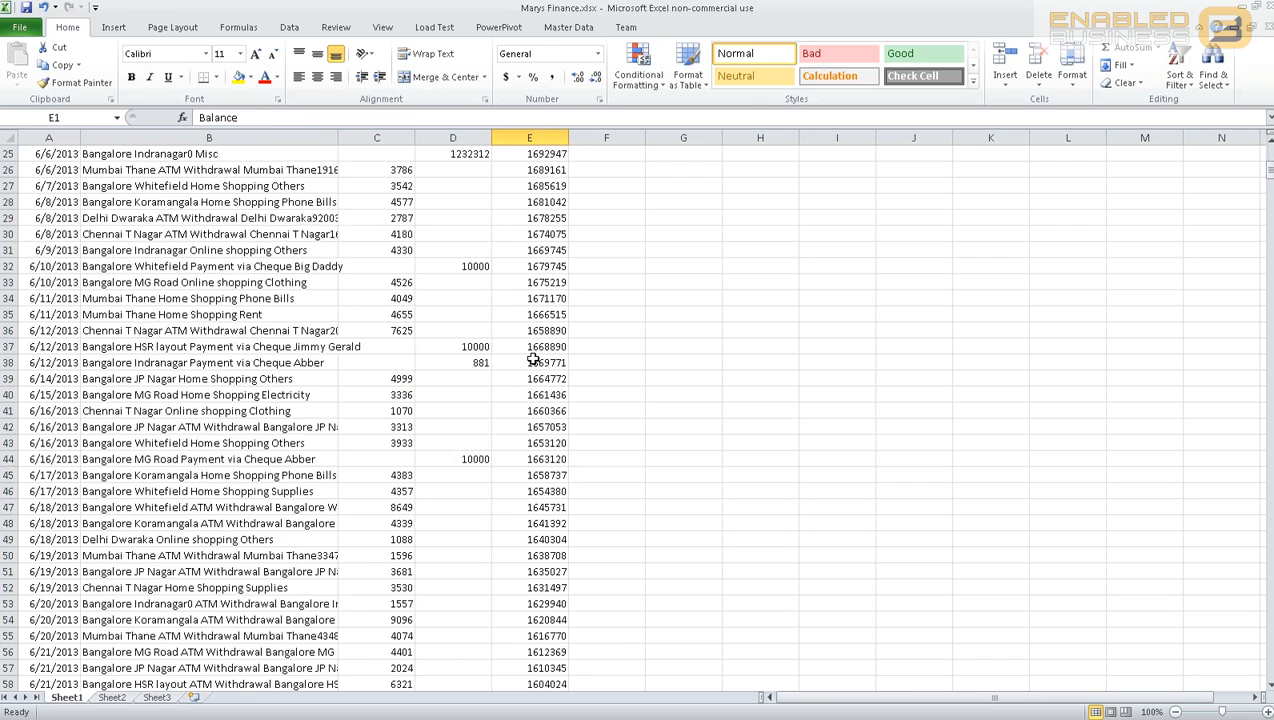
pyautogui.scroll(3, 540, 368)
pyautogui.scroll(9, 541, 368)
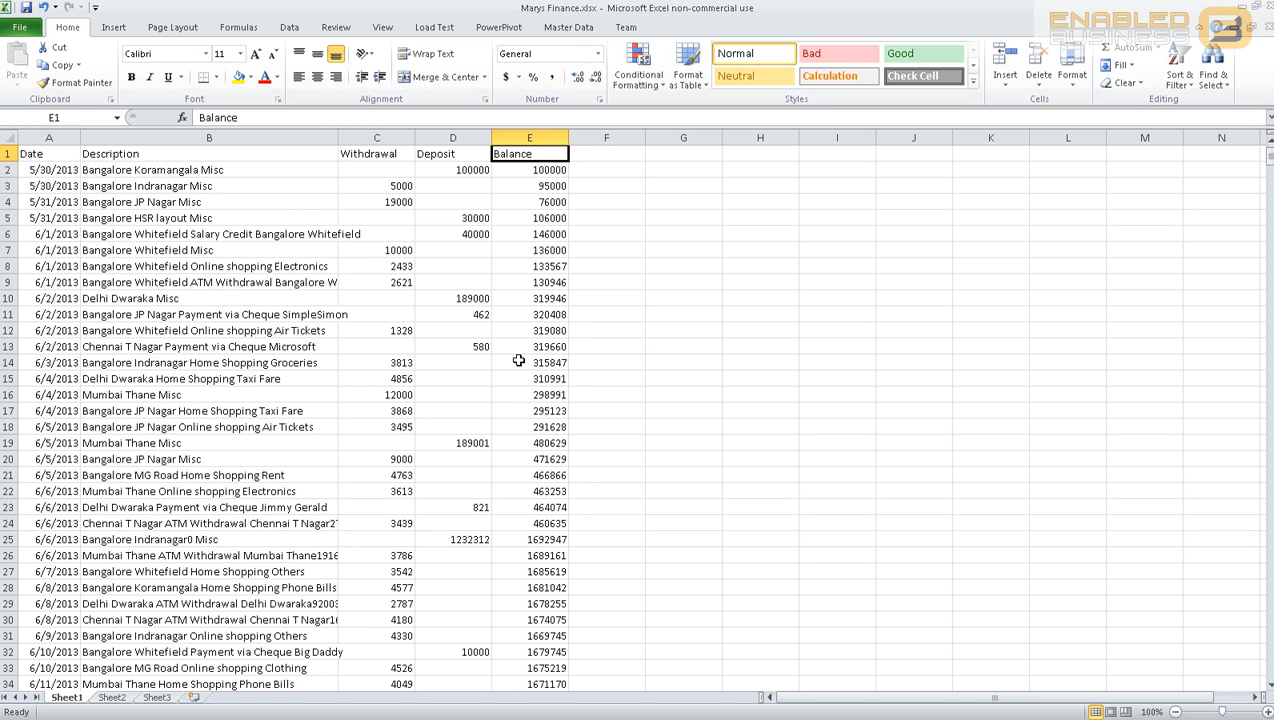
# Step: Begin deleting the blank Sheet2 worksheet
pyautogui.click(288, 314)
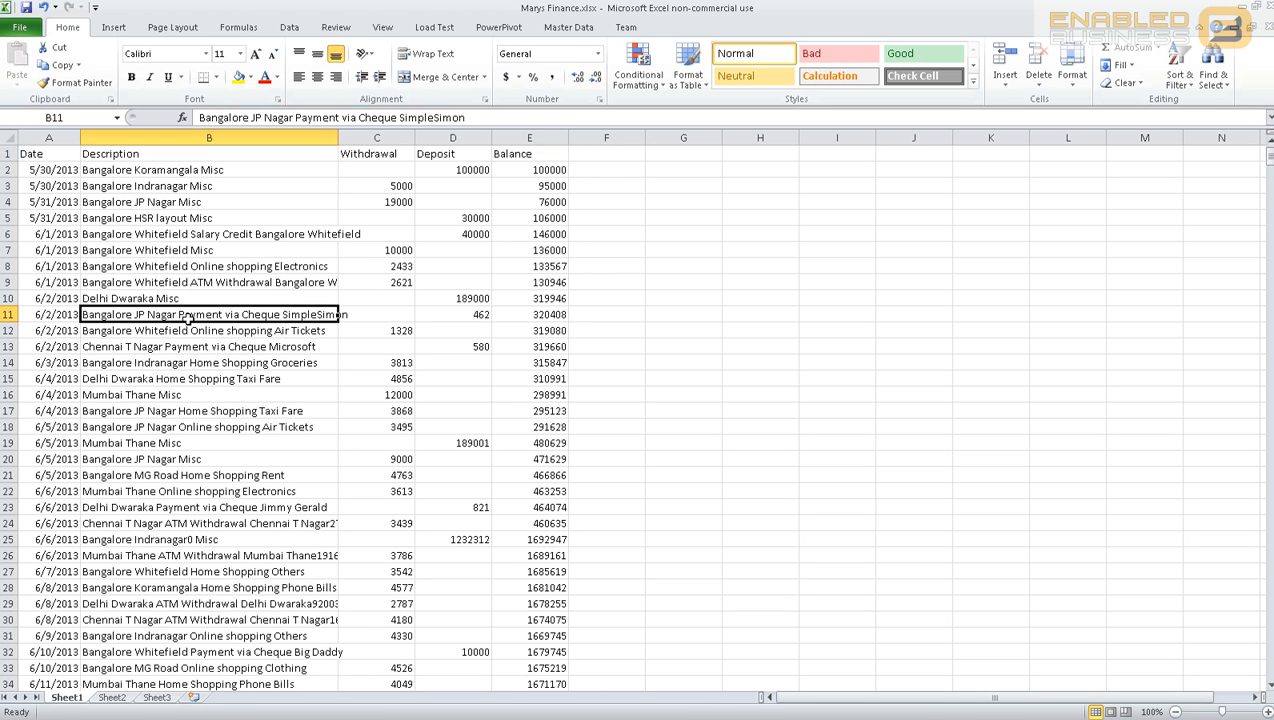
pyautogui.rightClick(117, 698)
pyautogui.click(165, 541)
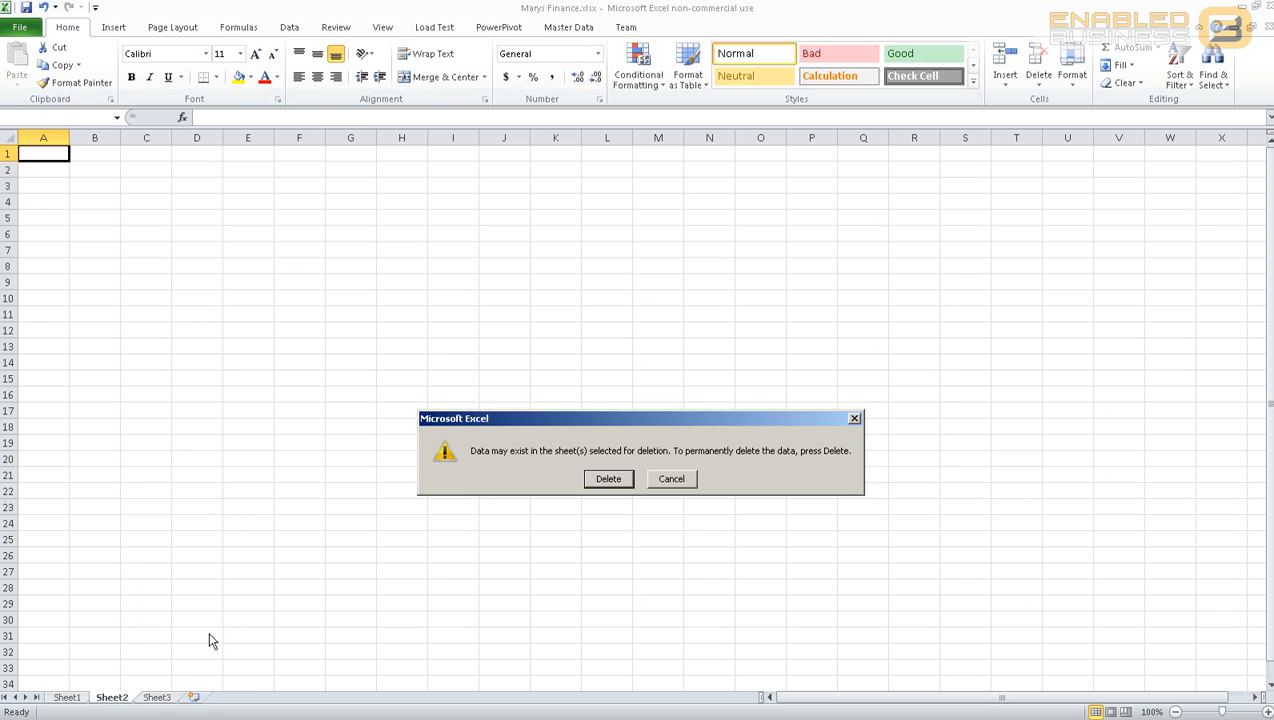
# Step: Confirm deleting Sheet2, then delete Sheet3 as well
pyautogui.click(604, 477)
pyautogui.rightClick(122, 707)
pyautogui.rightClick(117, 698)
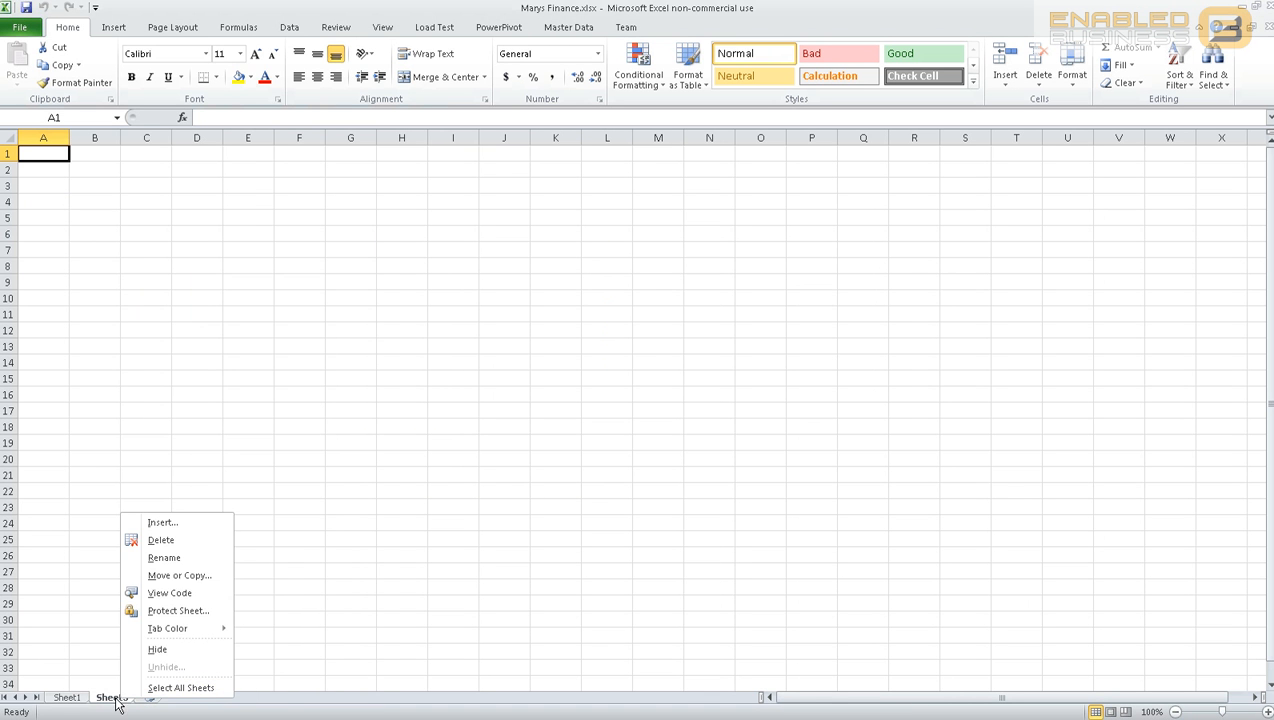
pyautogui.click(176, 541)
pyautogui.click(606, 477)
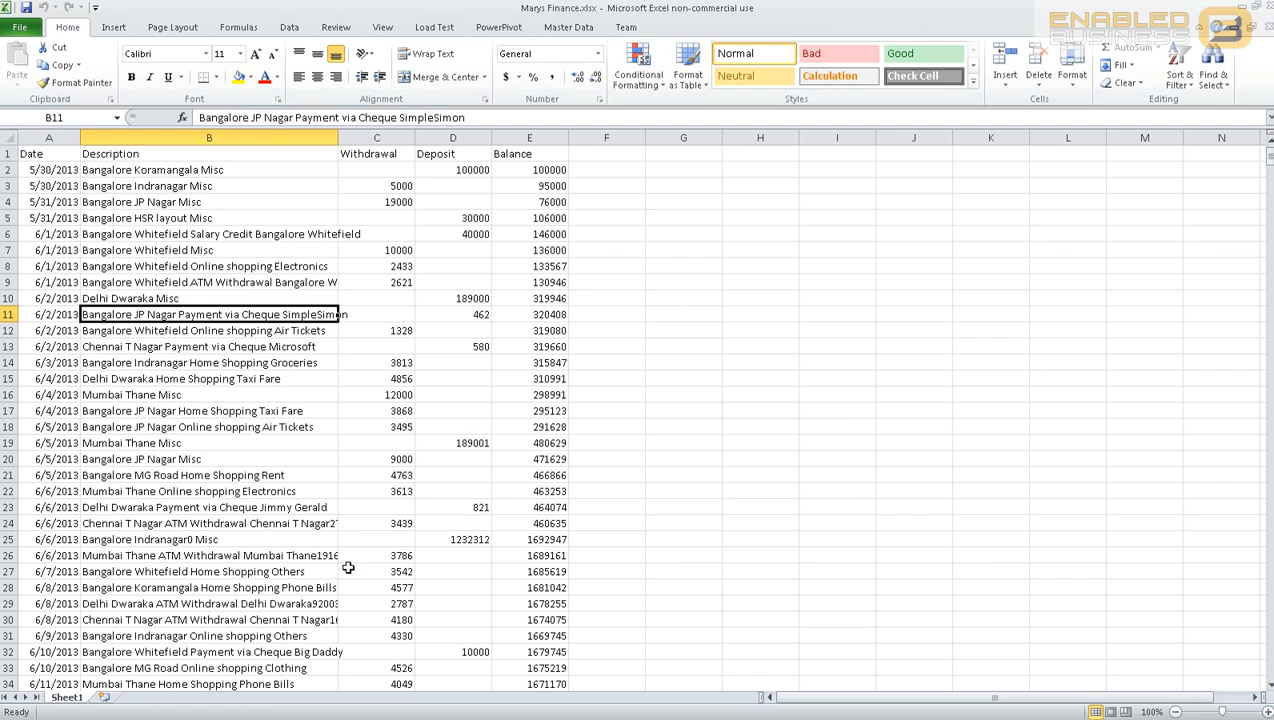
# Step: Rename Sheet1 to 'Accoutn Statement for 2014'
pyautogui.doubleClick(67, 697)
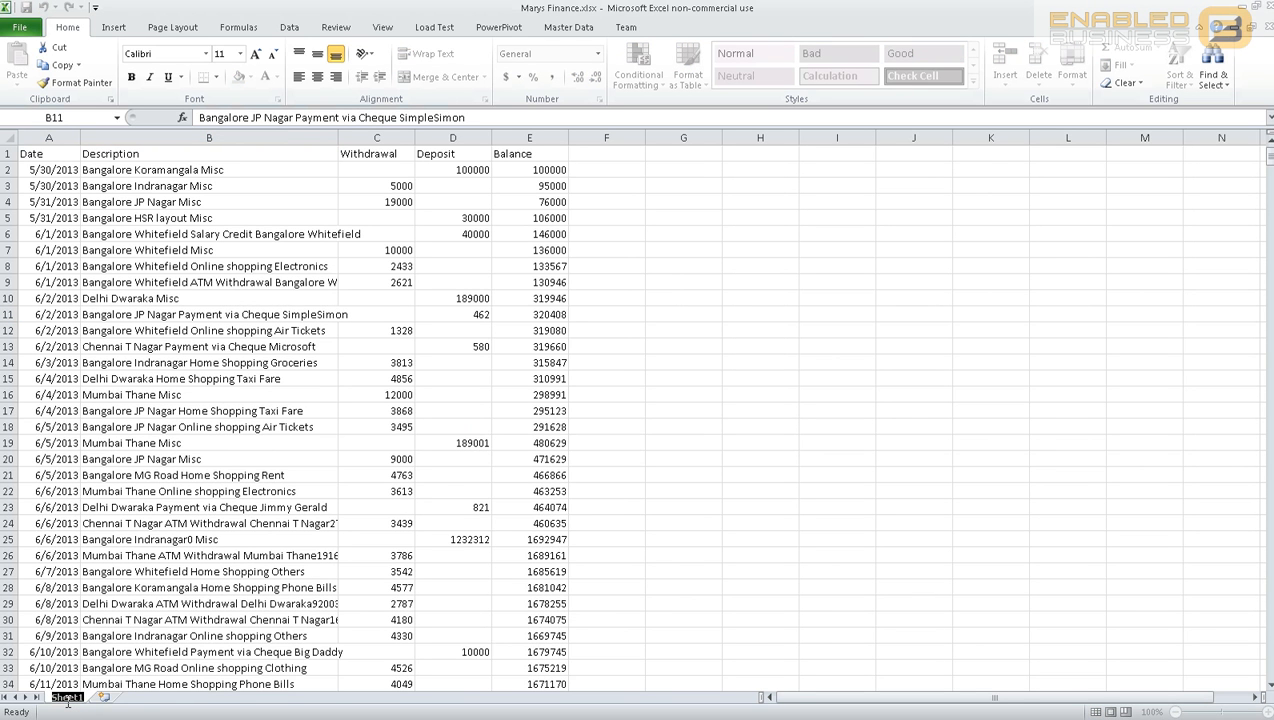
pyautogui.write('Accoutn Sta')
pyautogui.write('tene')
pyautogui.write('n')
pyautogui.press('BackSpace')
pyautogui.press('BackSpace')
pyautogui.press('BackSpace')
pyautogui.write('ment for 14')
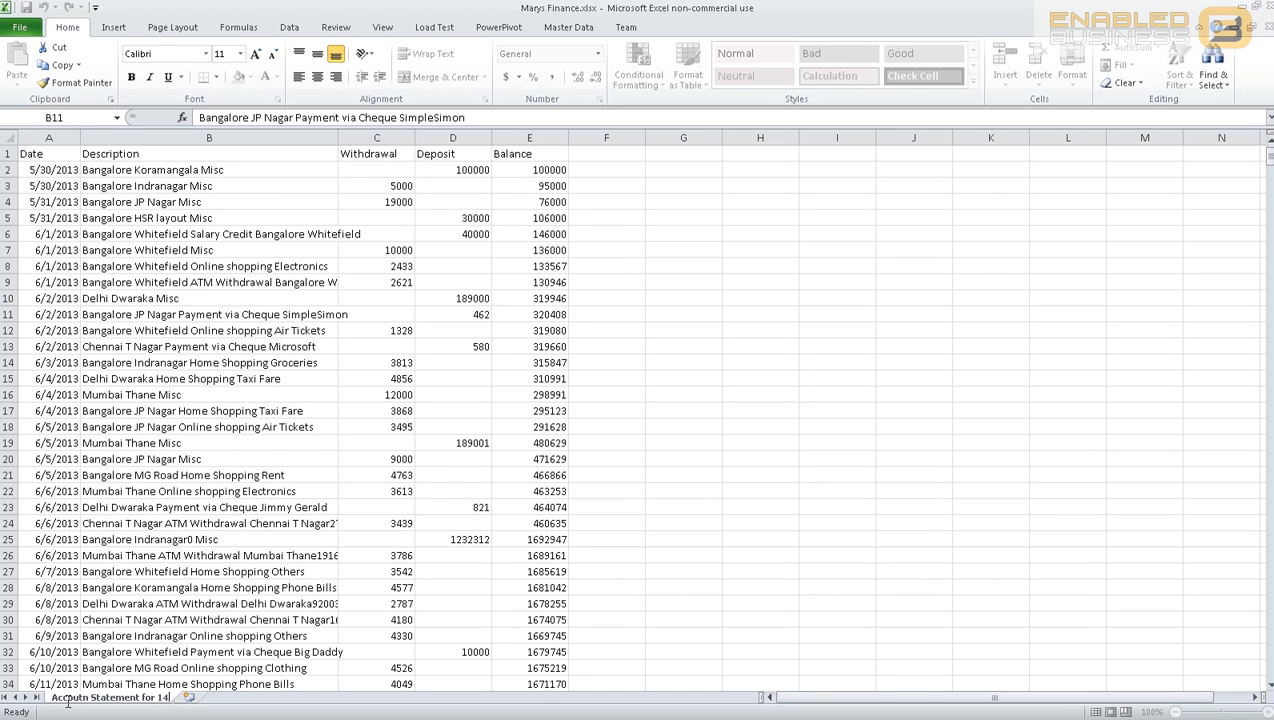
pyautogui.press('BackSpace')
pyautogui.press('BackSpace')
pyautogui.write('2014')
pyautogui.press('Return')
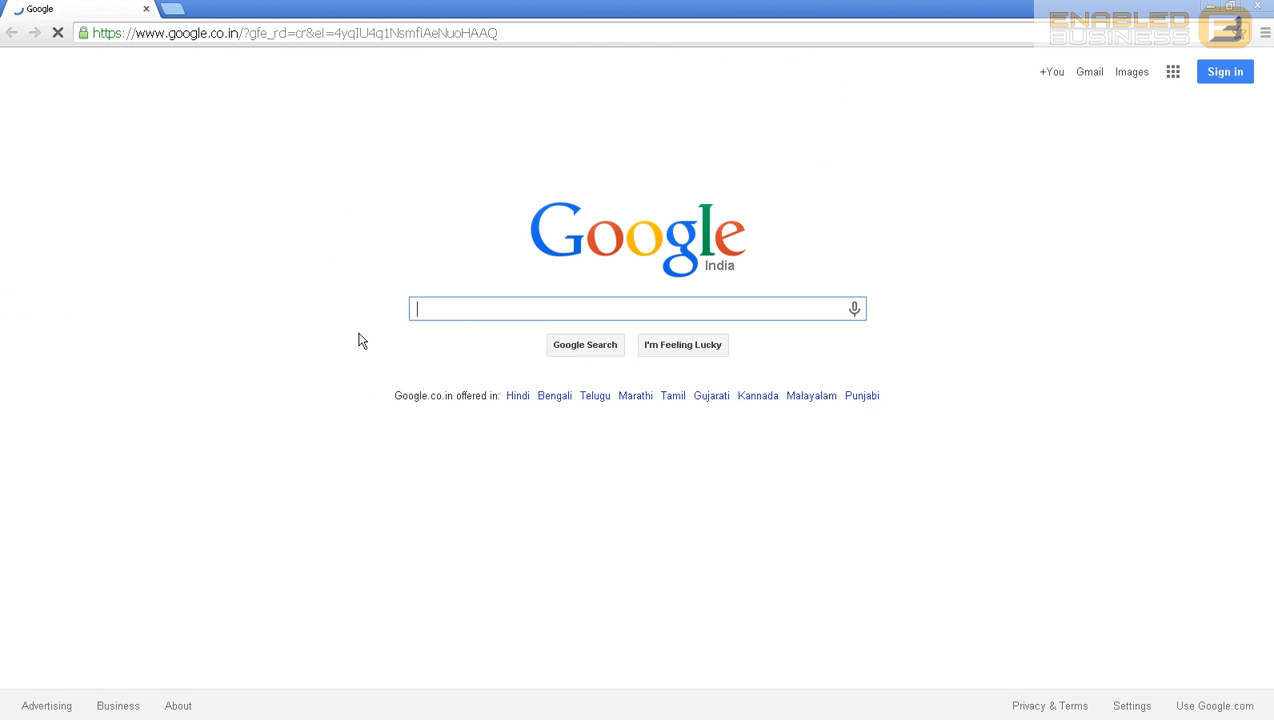
# Step: Search Google for 'enabled business solutions' and go to the company's blog
pyautogui.write('enabled business solutions')
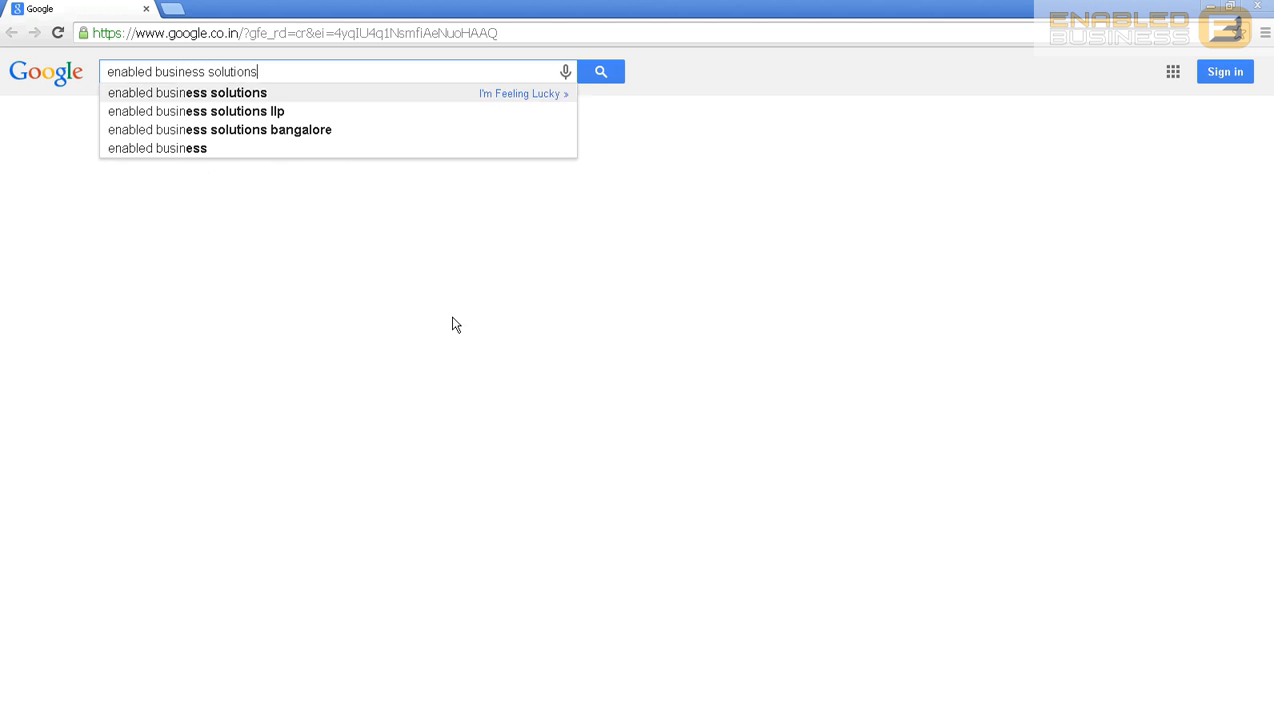
pyautogui.press('Return')
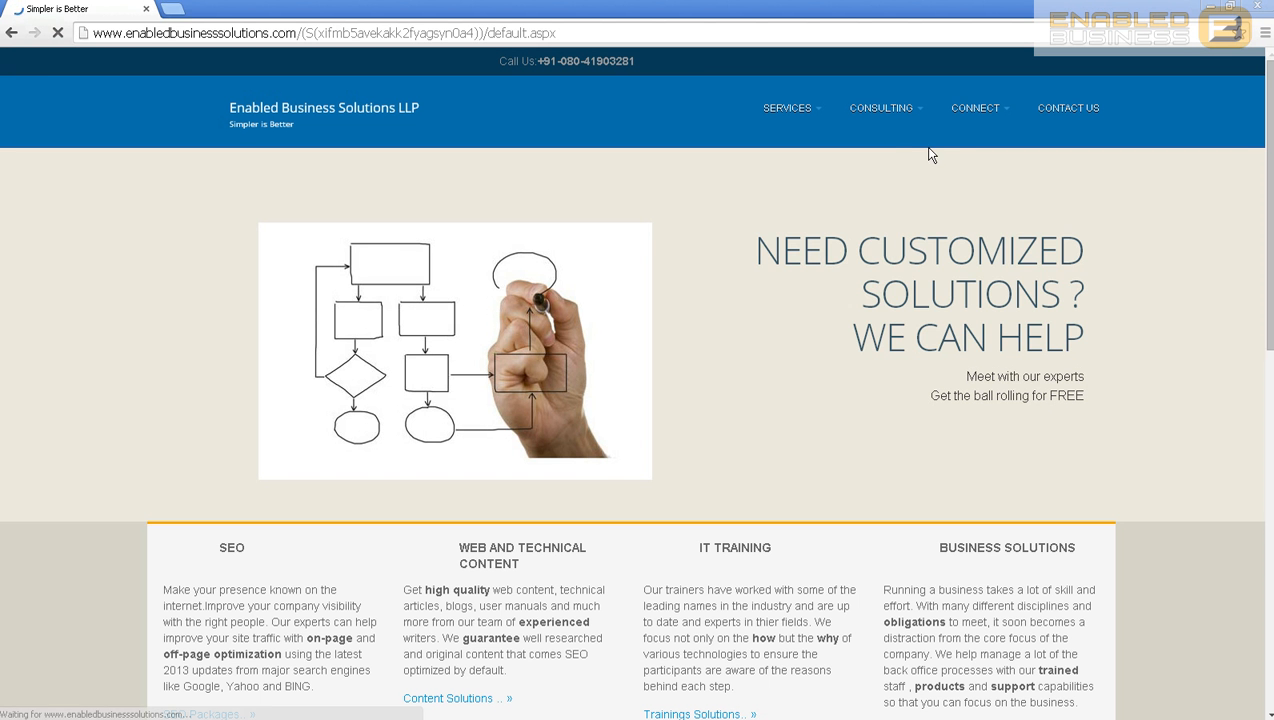
pyautogui.click(975, 119)
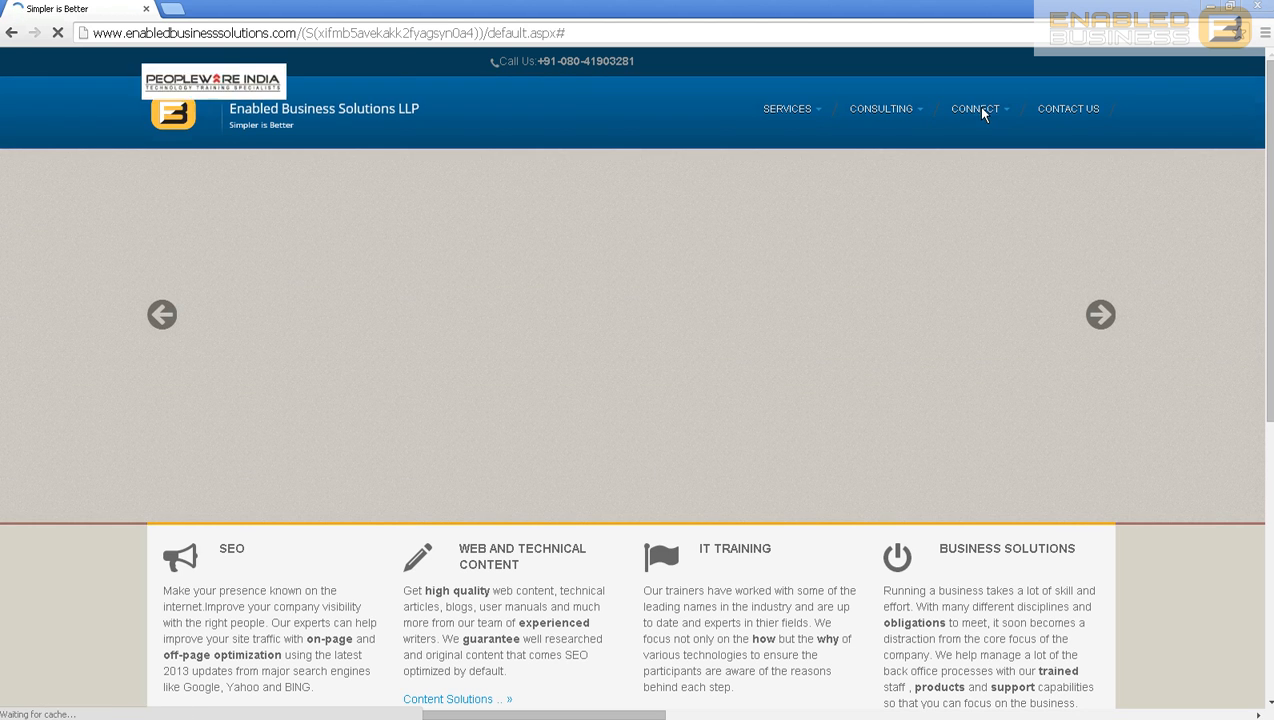
pyautogui.moveTo(996, 117)
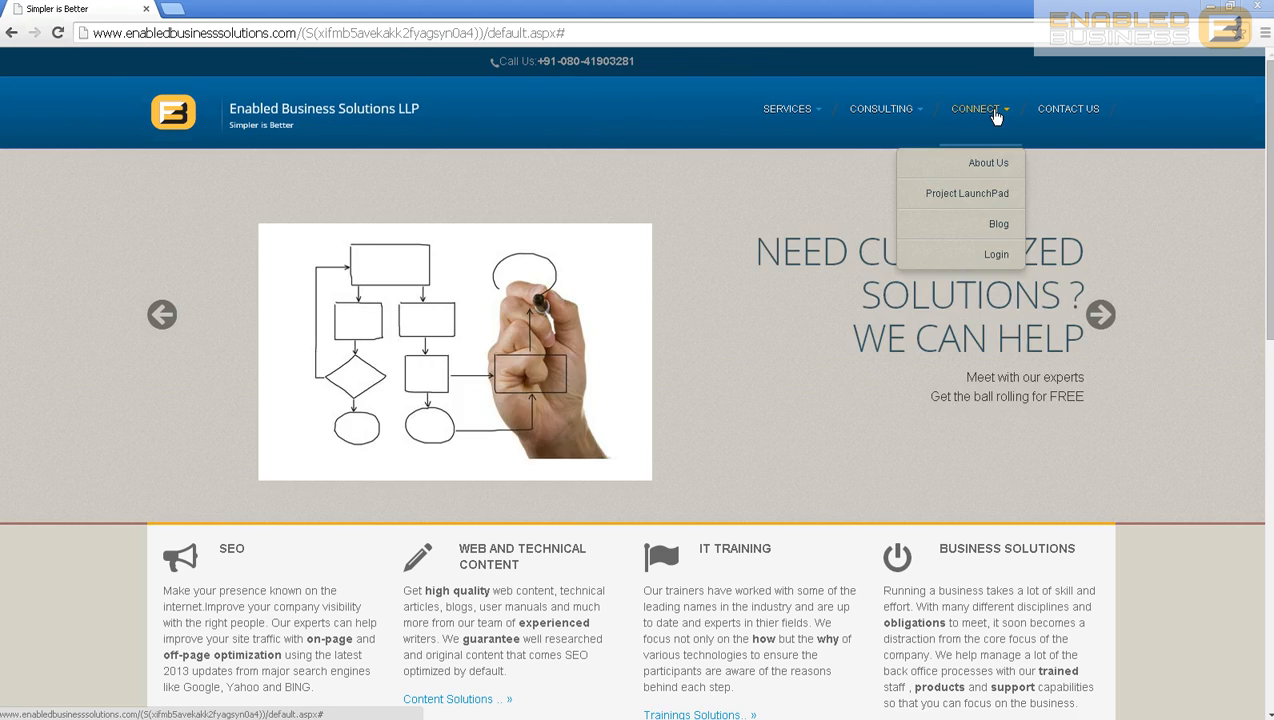
pyautogui.click(985, 224)
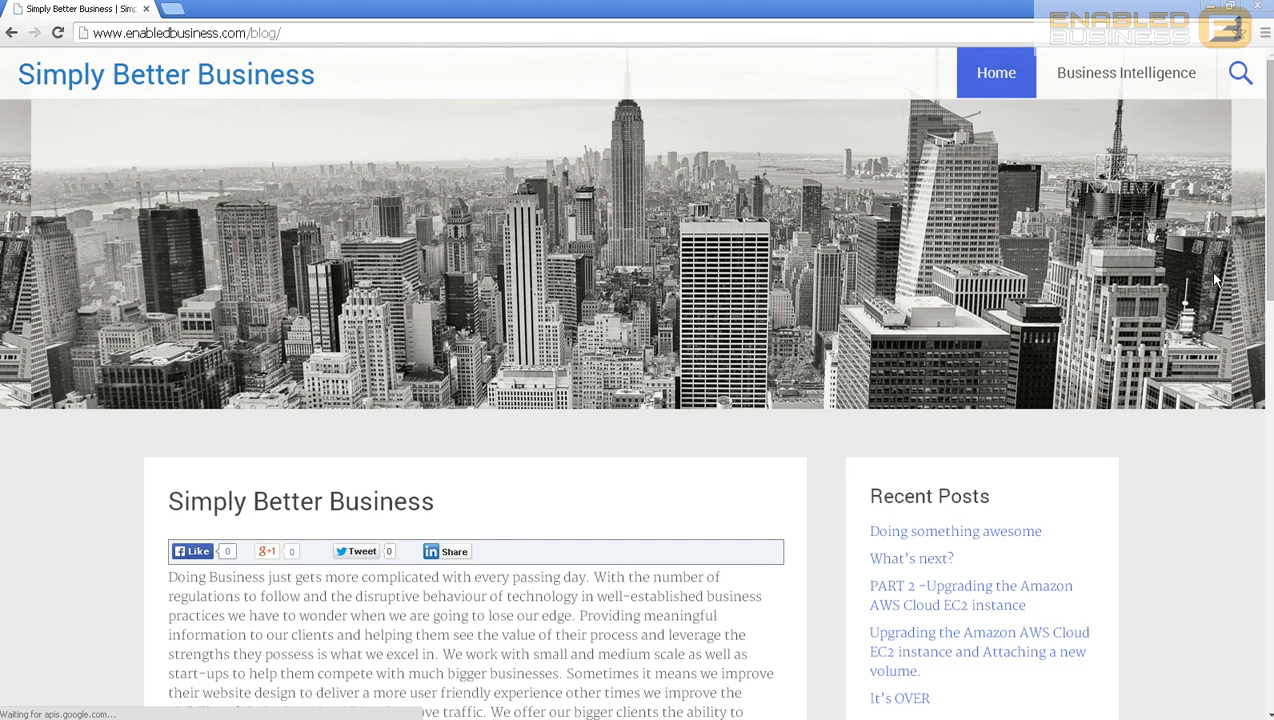
# Step: Search the Enabled Business blog for 'instal' posts
pyautogui.click(1240, 74)
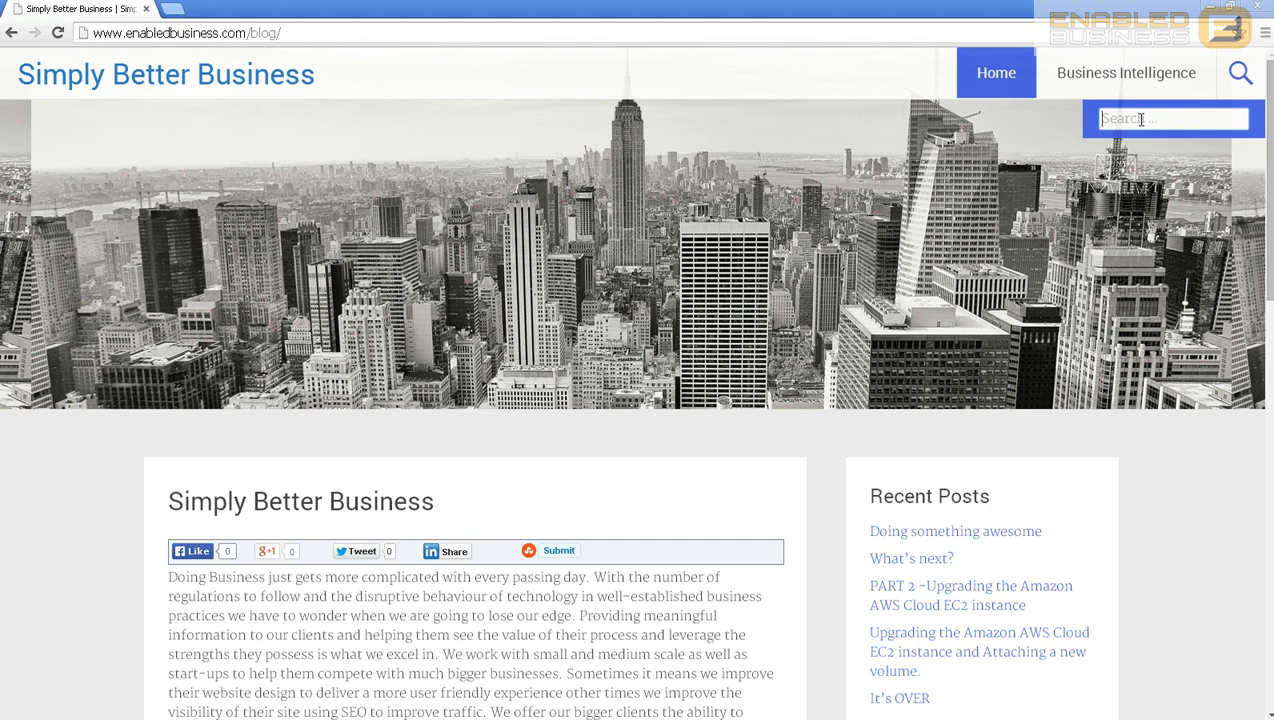
pyautogui.write('install')
pyautogui.press('Return')
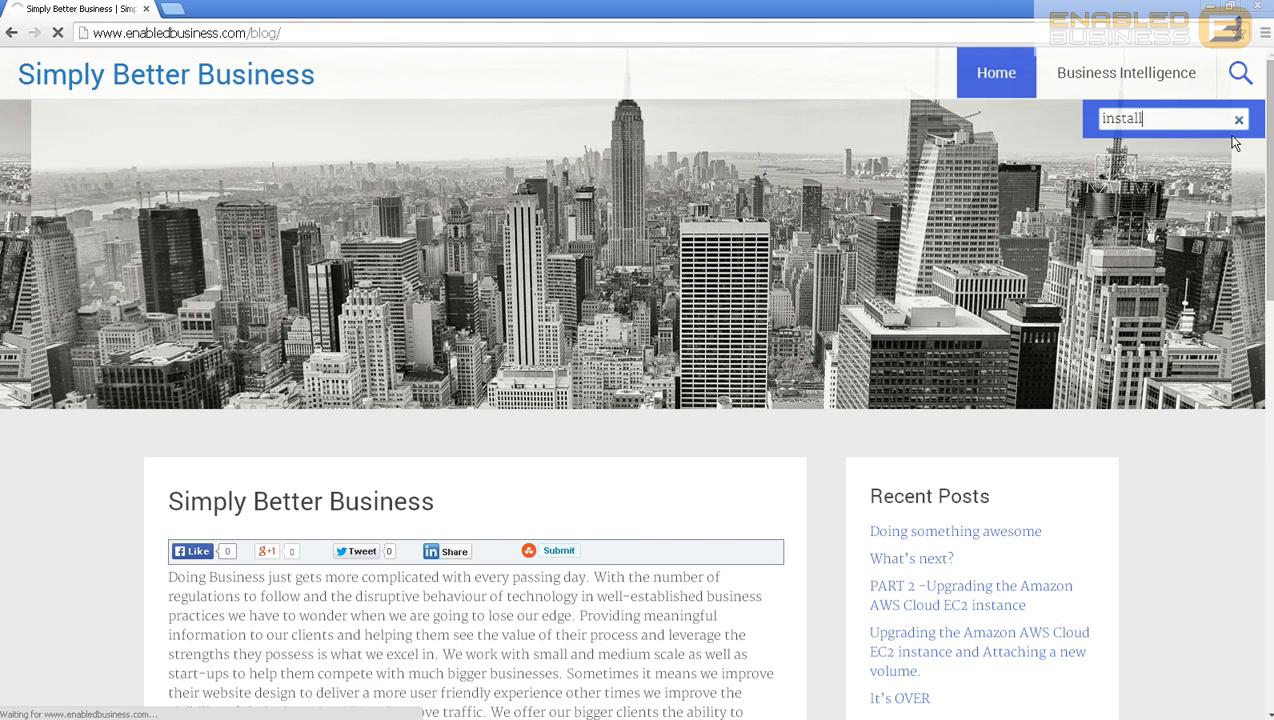
# Step: Browse the install search results, then close the Chrome window
pyautogui.scroll(-4, 742, 504)
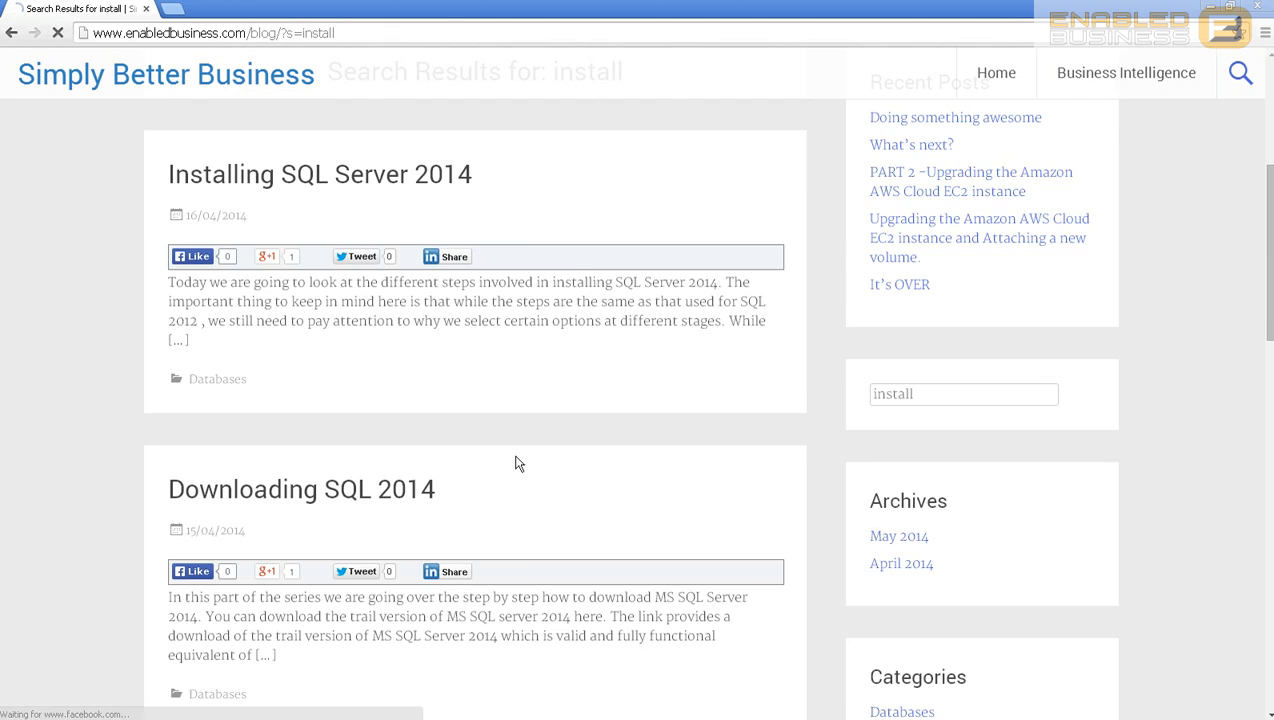
pyautogui.scroll(-4, 518, 461)
pyautogui.scroll(-7, 364, 350)
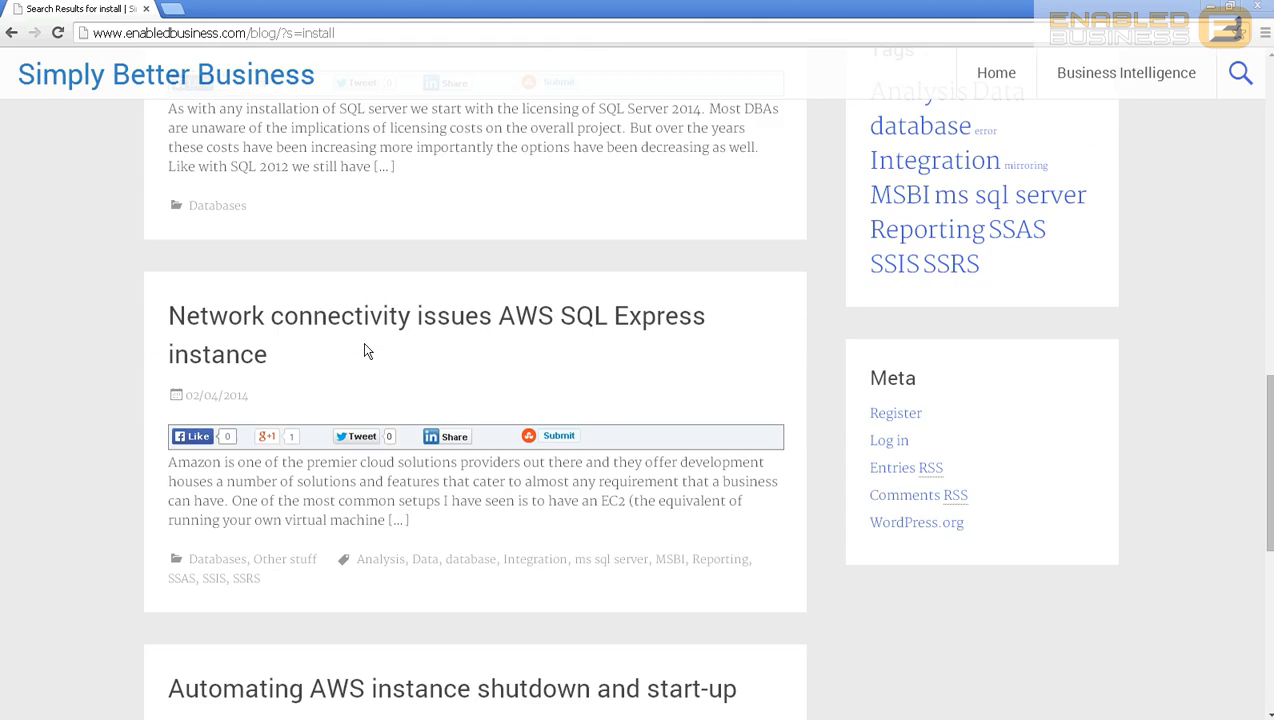
pyautogui.scroll(-3, 390, 430)
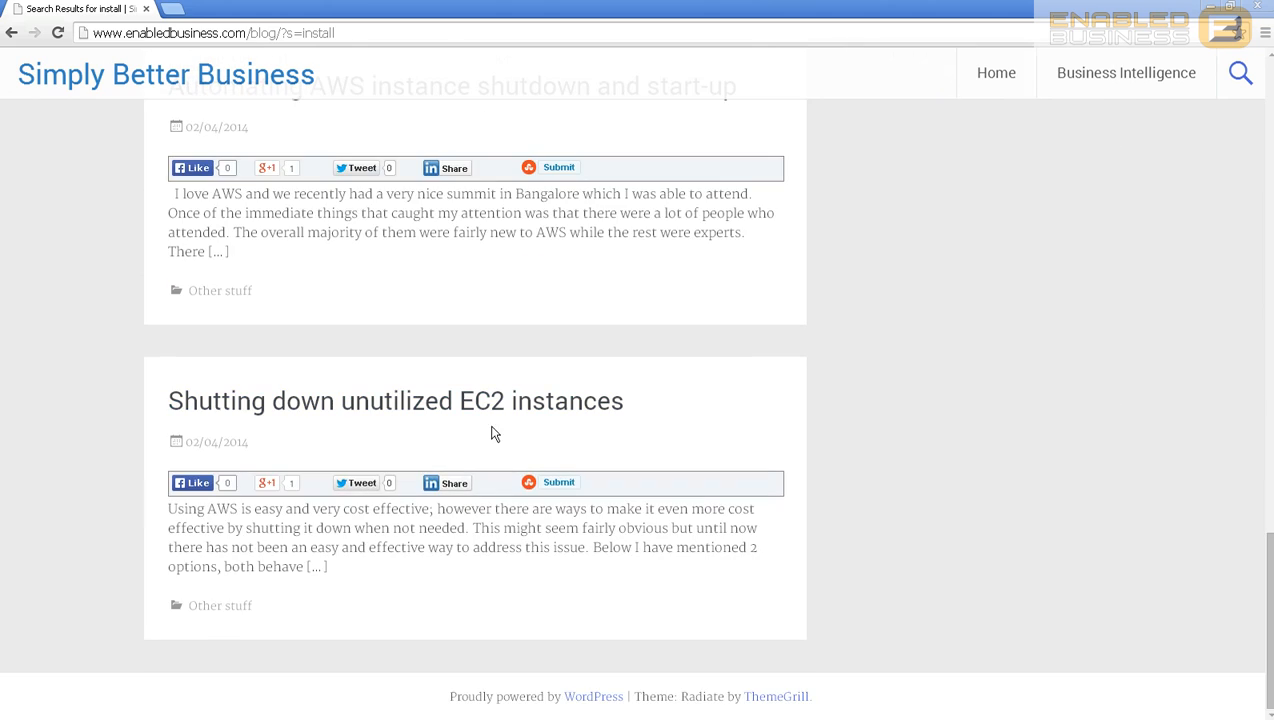
pyautogui.scroll(9, 737, 418)
pyautogui.scroll(8, 798, 422)
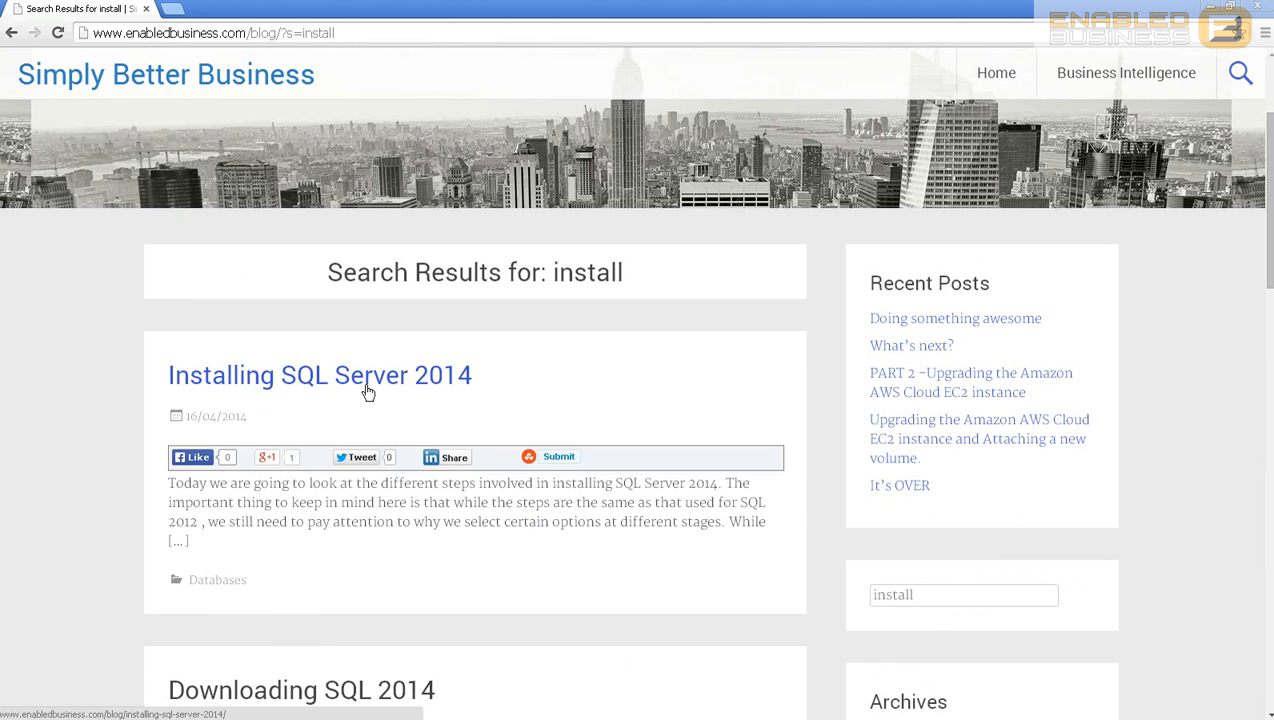
pyautogui.scroll(2, 1100, 90)
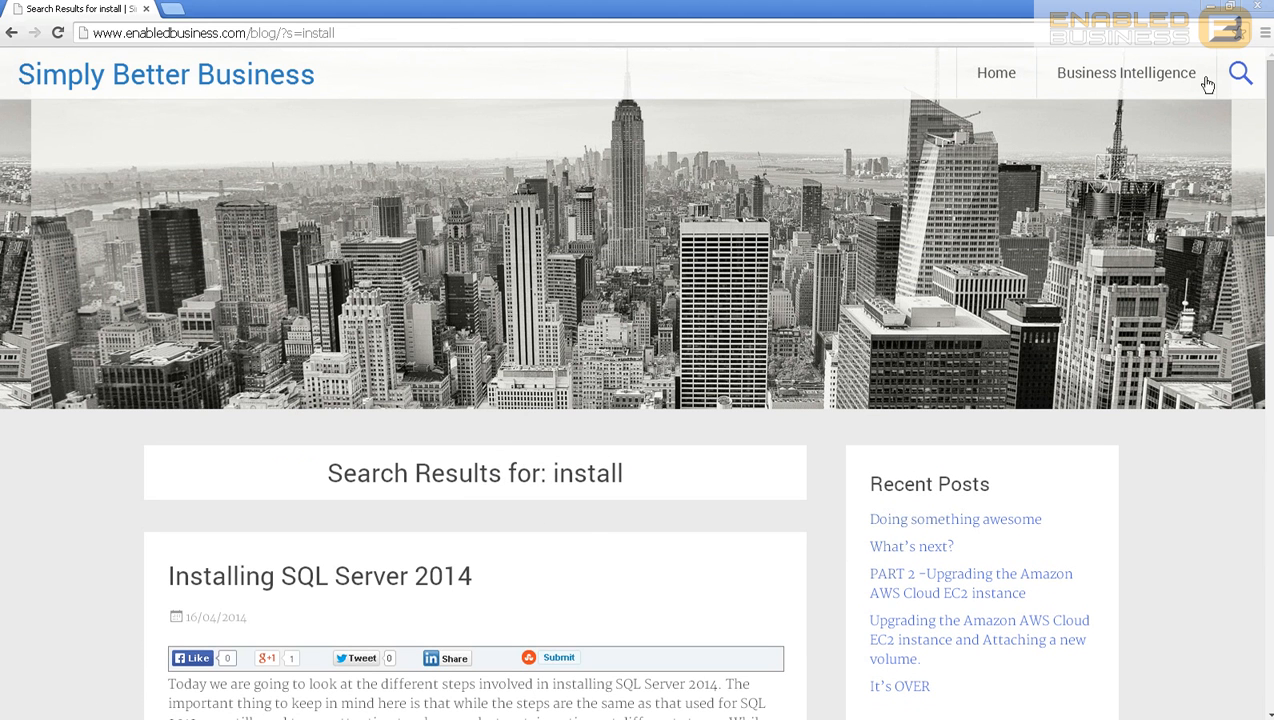
pyautogui.click(1264, 6)
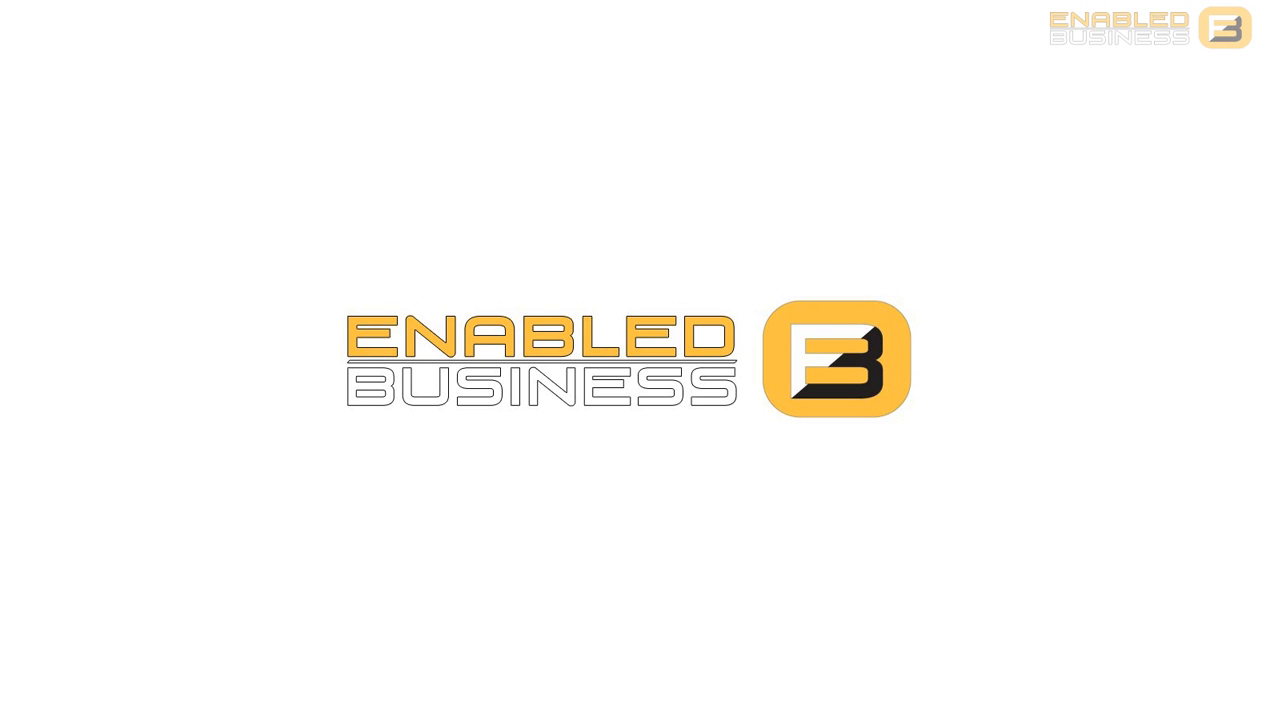
# Step: Maximize Management Studio and close the template browser panel
pyautogui.moveTo(2, 20); pyautogui.dragTo(645, 97)
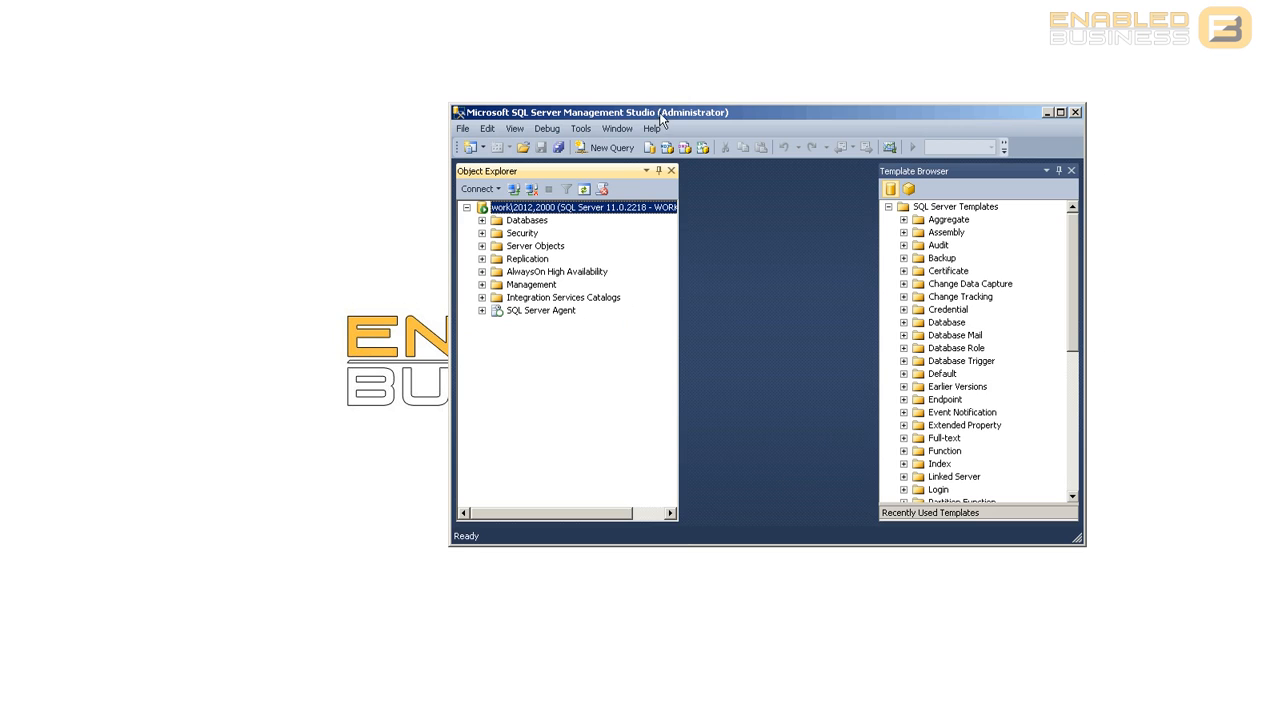
pyautogui.doubleClick(660, 118)
pyautogui.click(1262, 64)
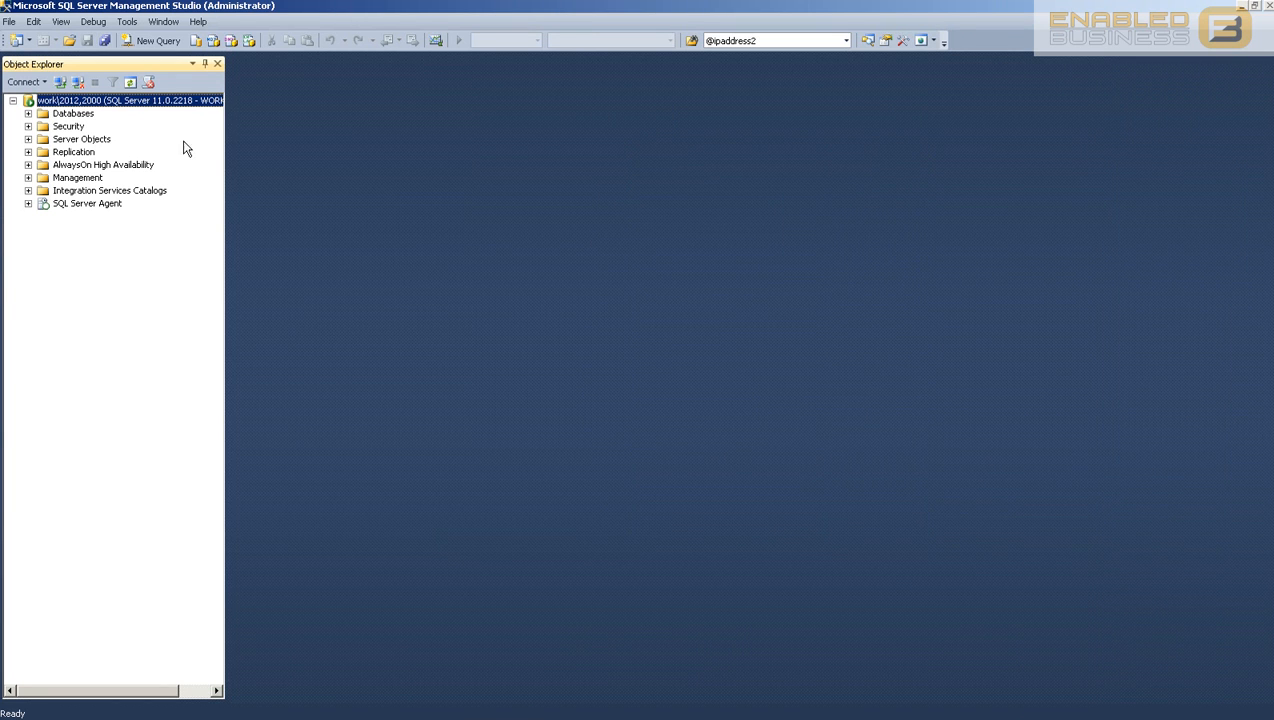
pyautogui.click(28, 113)
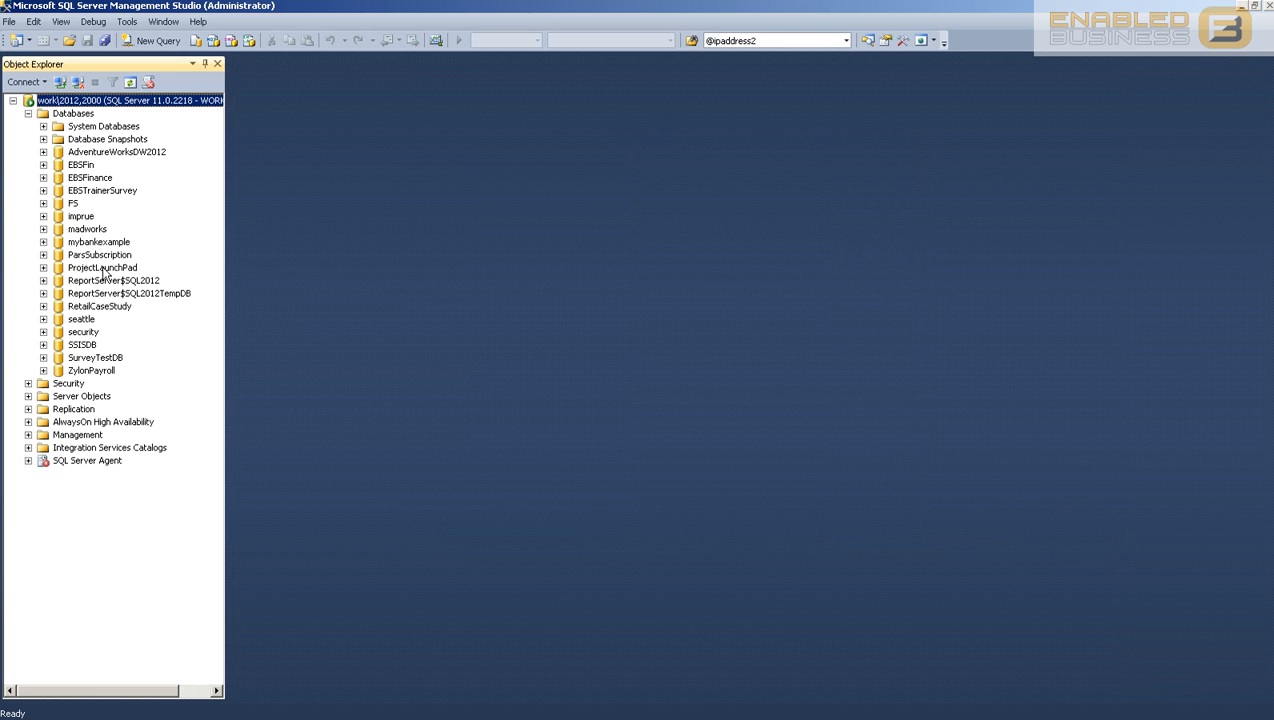
pyautogui.click(28, 113)
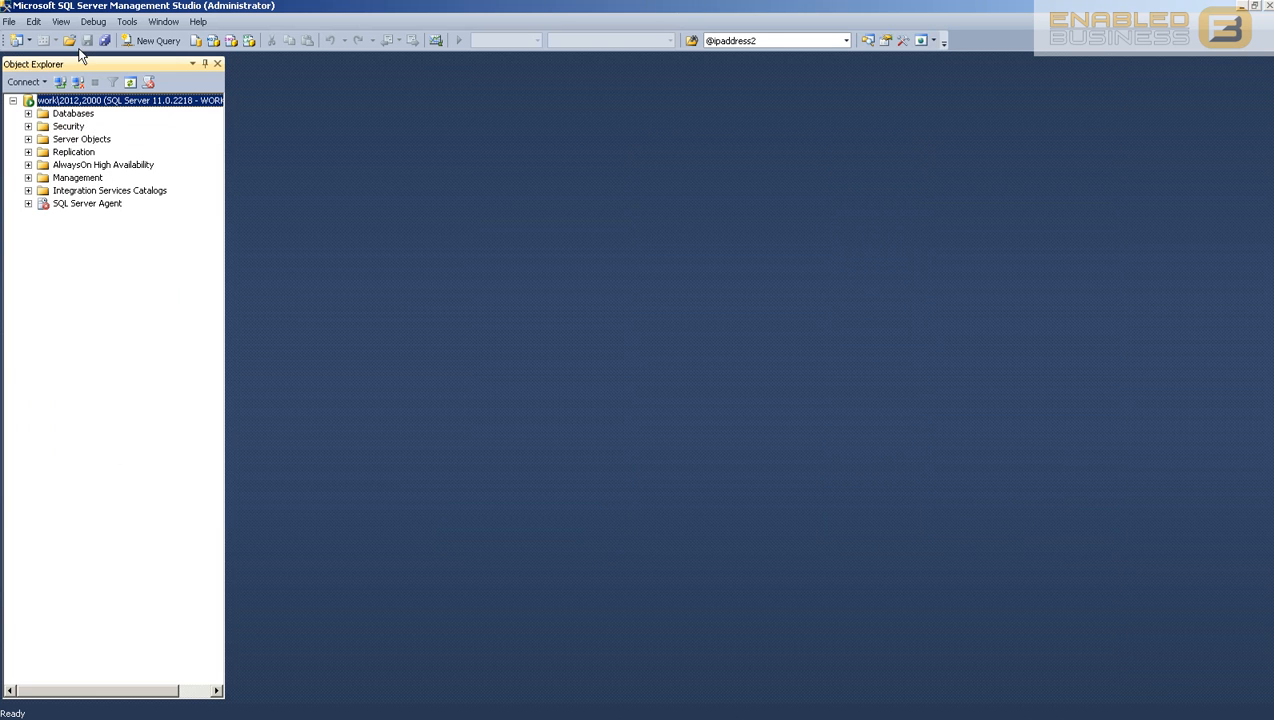
# Step: Execute 'create database Myfinance' in a new query
pyautogui.click(160, 40)
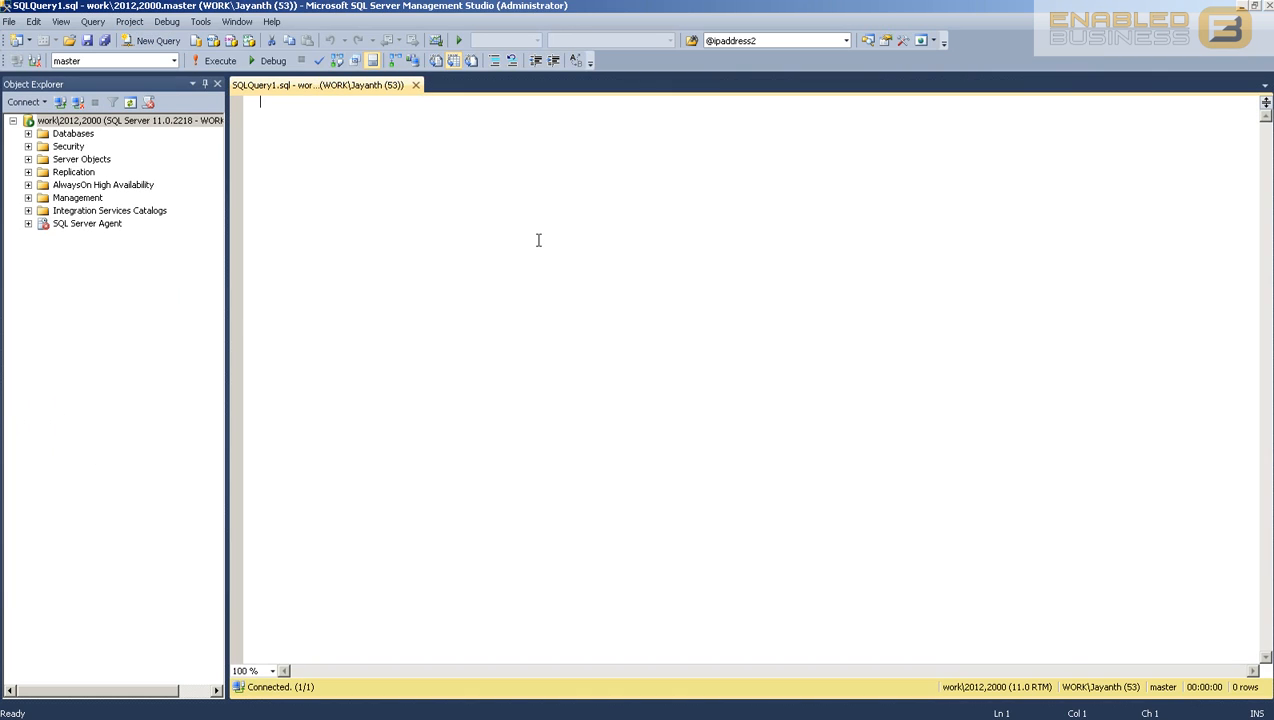
pyautogui.press('Return')
pyautogui.write('create dtabase')
pyautogui.press('BackSpace')
pyautogui.press('BackSpace')
pyautogui.press('BackSpace')
pyautogui.press('BackSpace')
pyautogui.press('BackSpace')
pyautogui.press('BackSpace')
pyautogui.press('BackSpace')
pyautogui.write('atabase M')
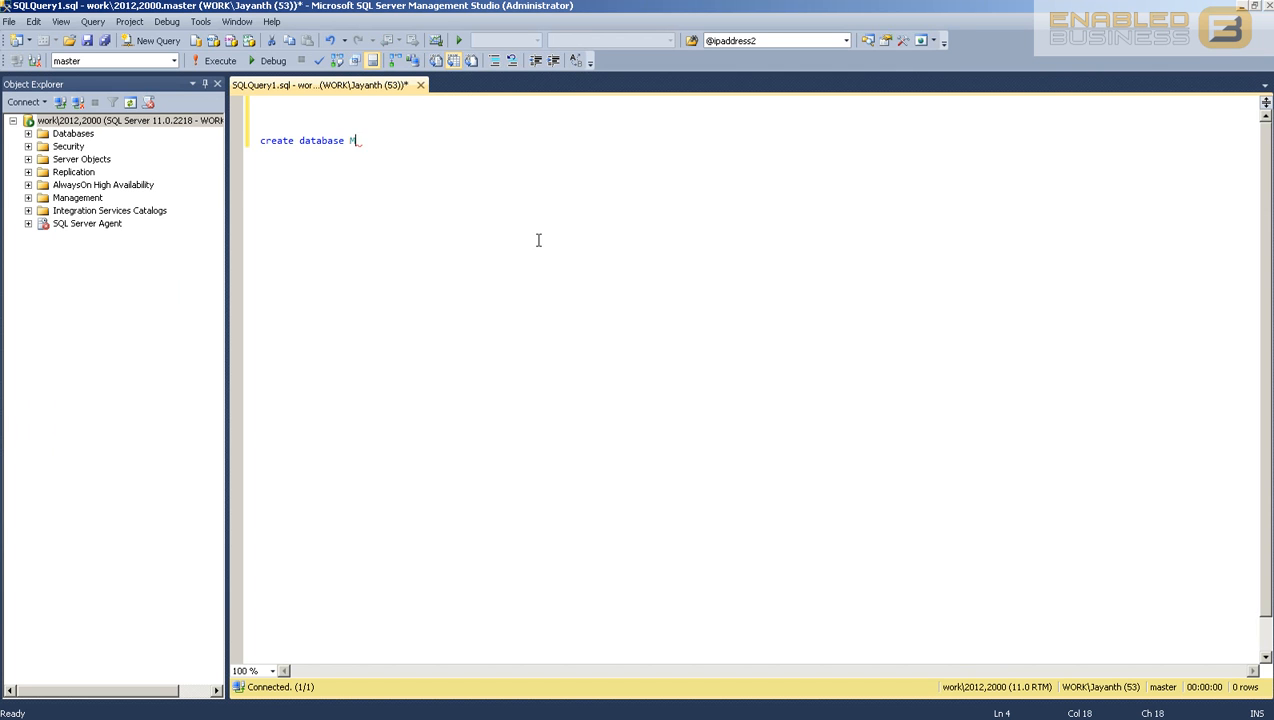
pyautogui.write('yfinance')
pyautogui.moveTo(432, 171); pyautogui.dragTo(205, 105)
pyautogui.click(214, 60)
pyautogui.click(462, 238)
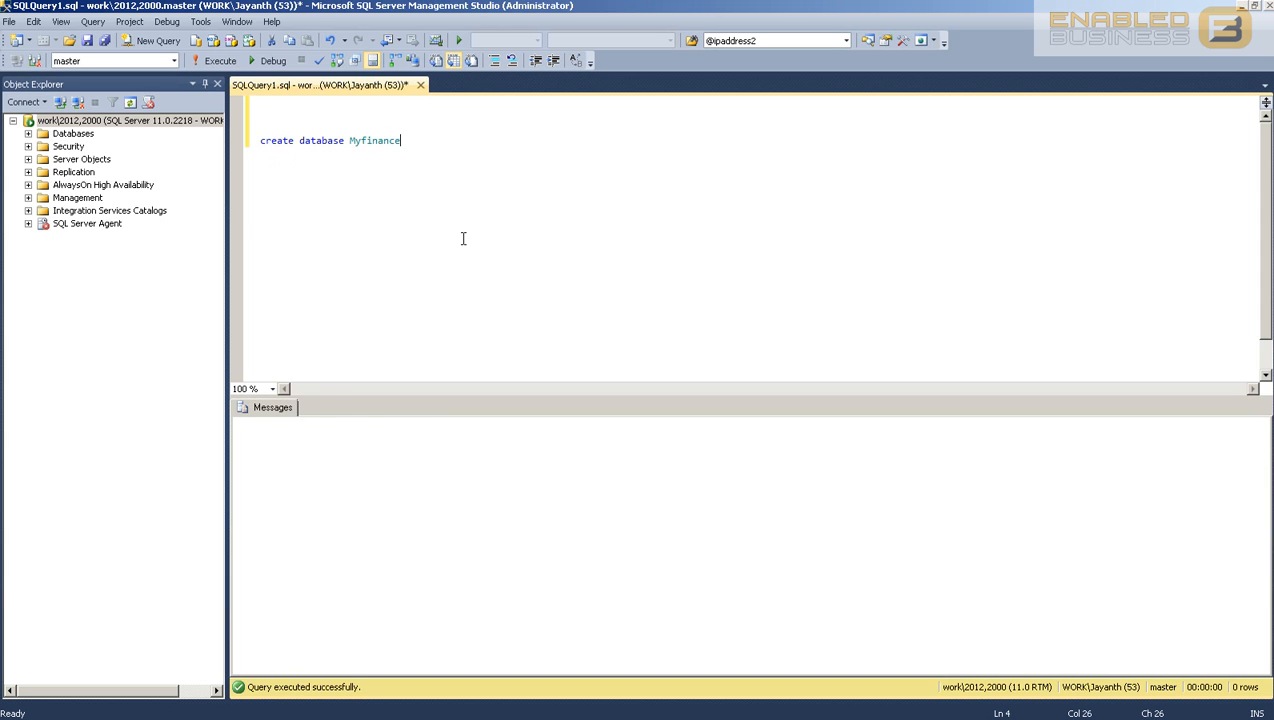
# Step: Refresh Databases to show Myfinance and make it the query's current database
pyautogui.rightClick(58, 134)
pyautogui.click(100, 307)
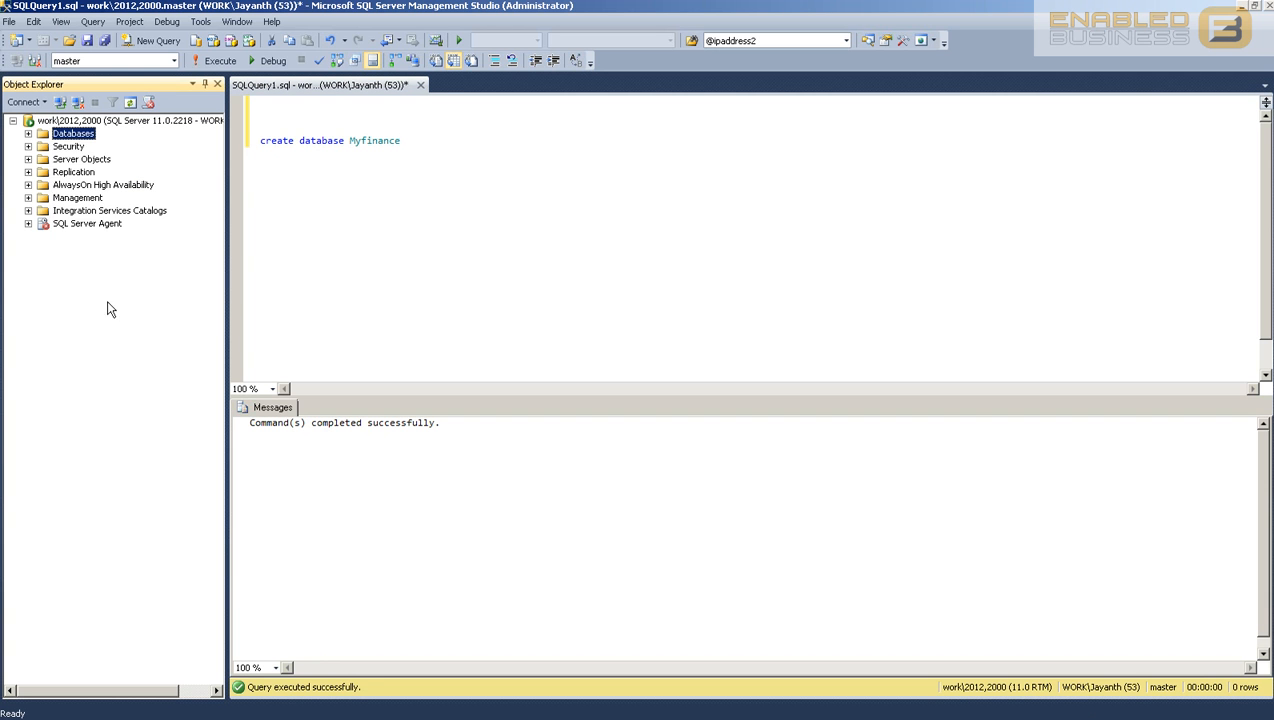
pyautogui.click(28, 133)
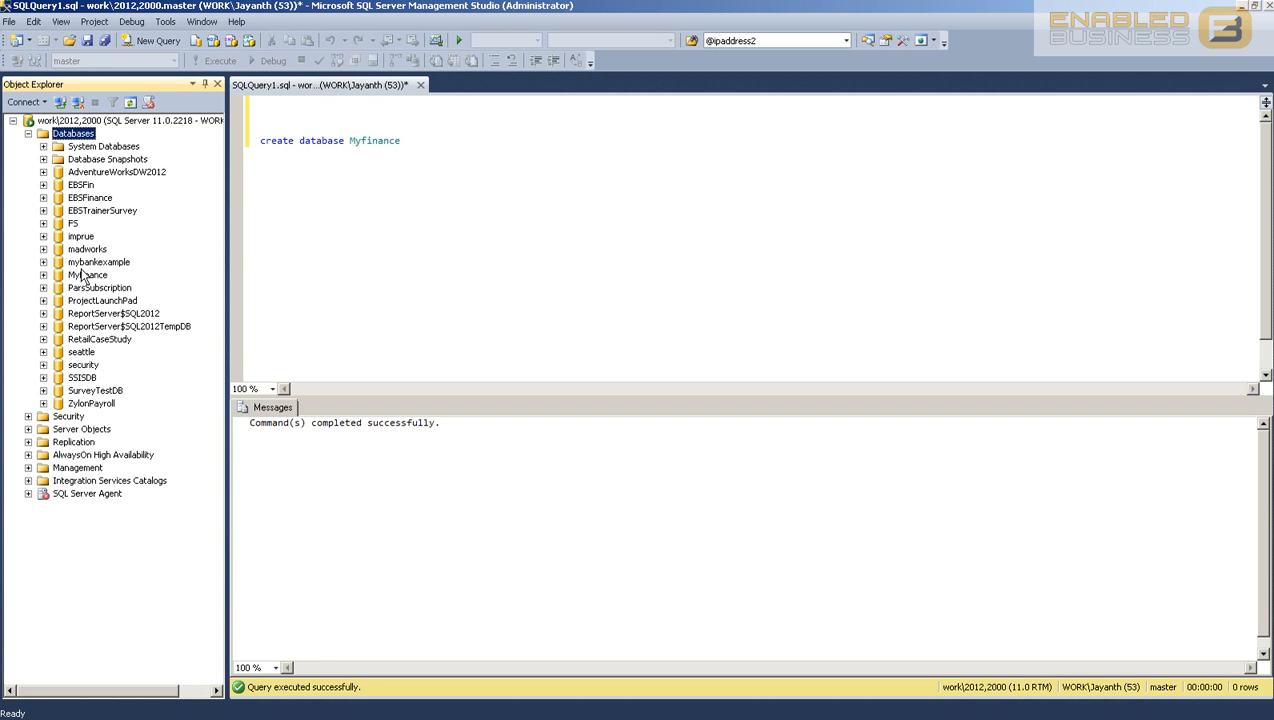
pyautogui.click(87, 275)
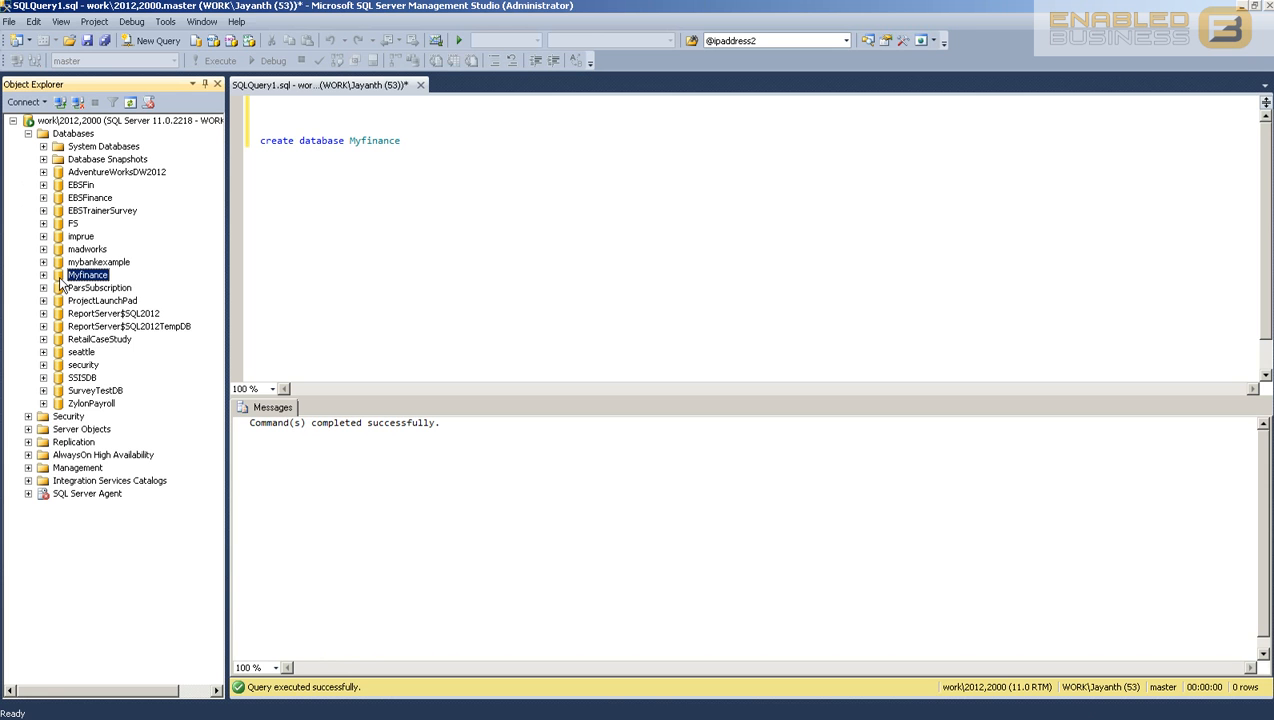
pyautogui.click(401, 161)
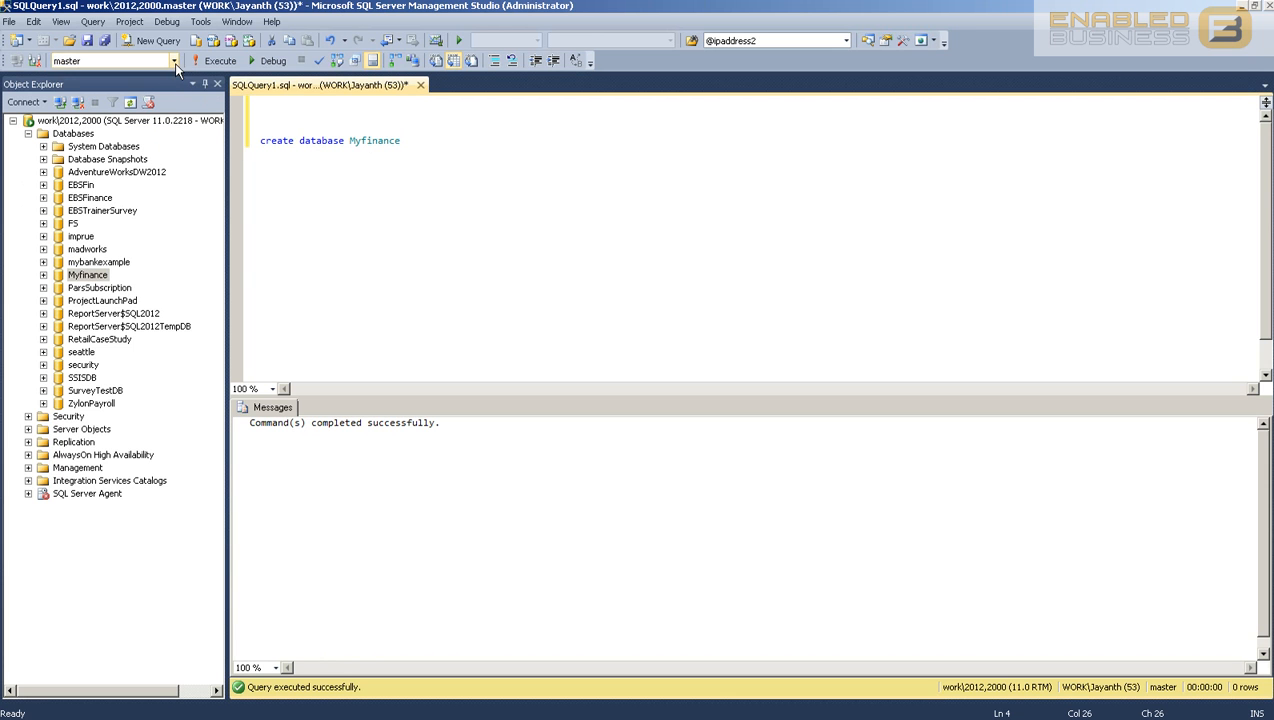
pyautogui.click(175, 61)
pyautogui.click(116, 140)
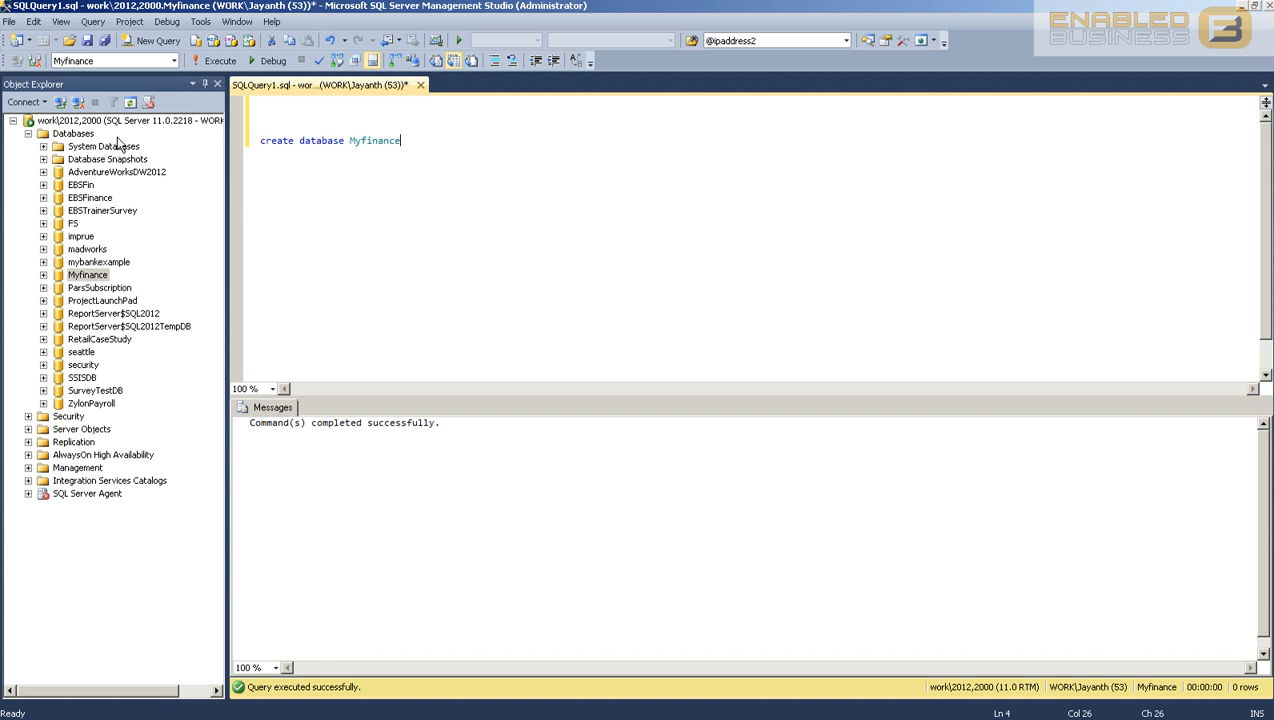
# Step: Clear the query text and close the query window without saving
pyautogui.hotkey('ctrl', 'a')
pyautogui.press('Delete')
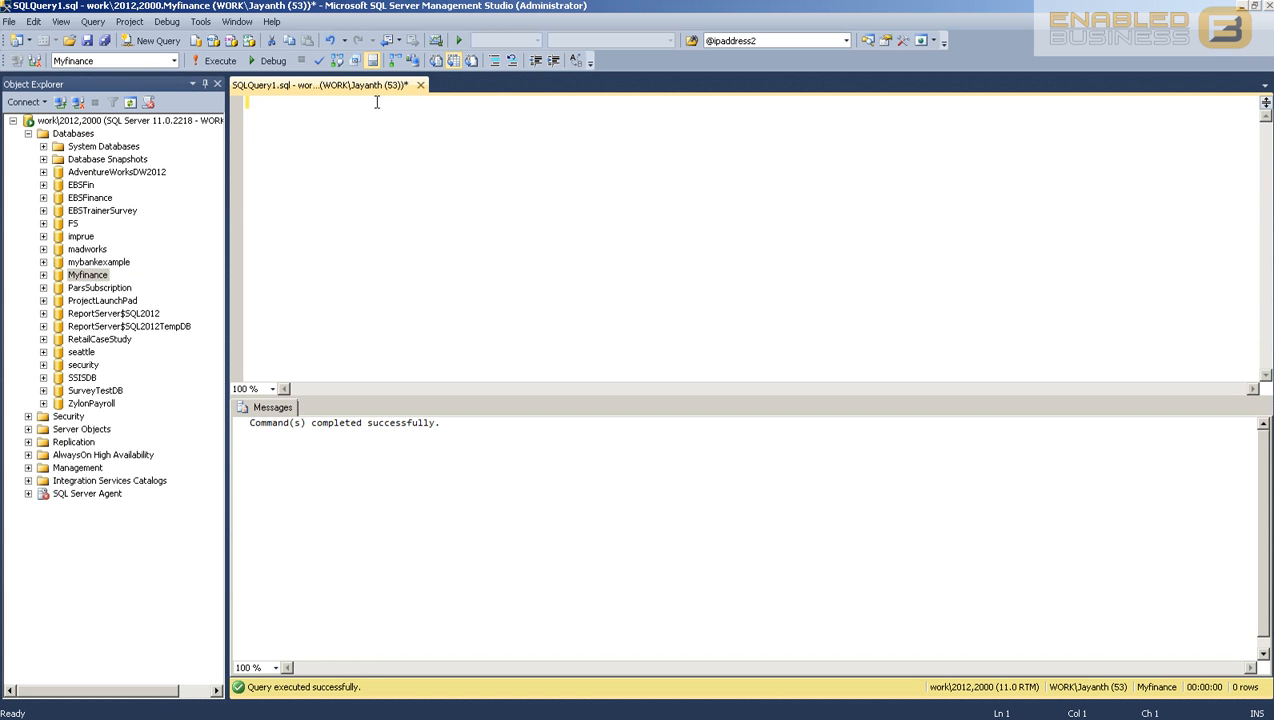
pyautogui.click(420, 85)
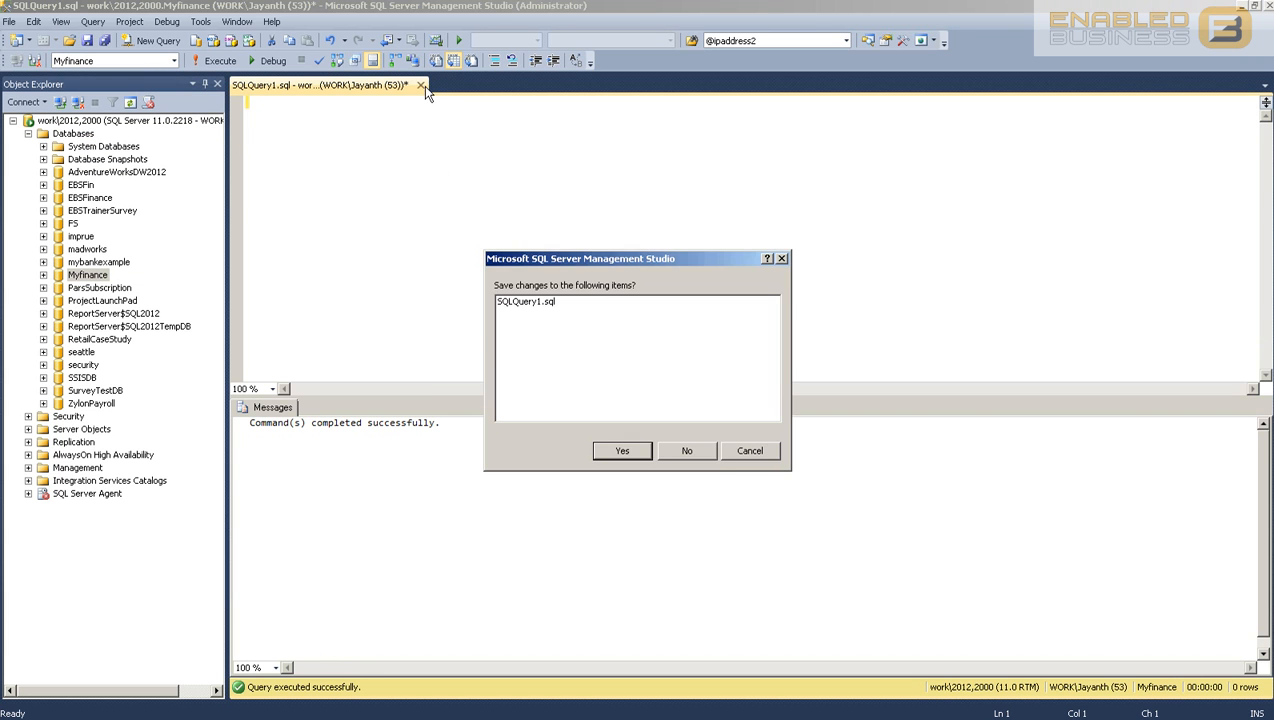
pyautogui.click(687, 452)
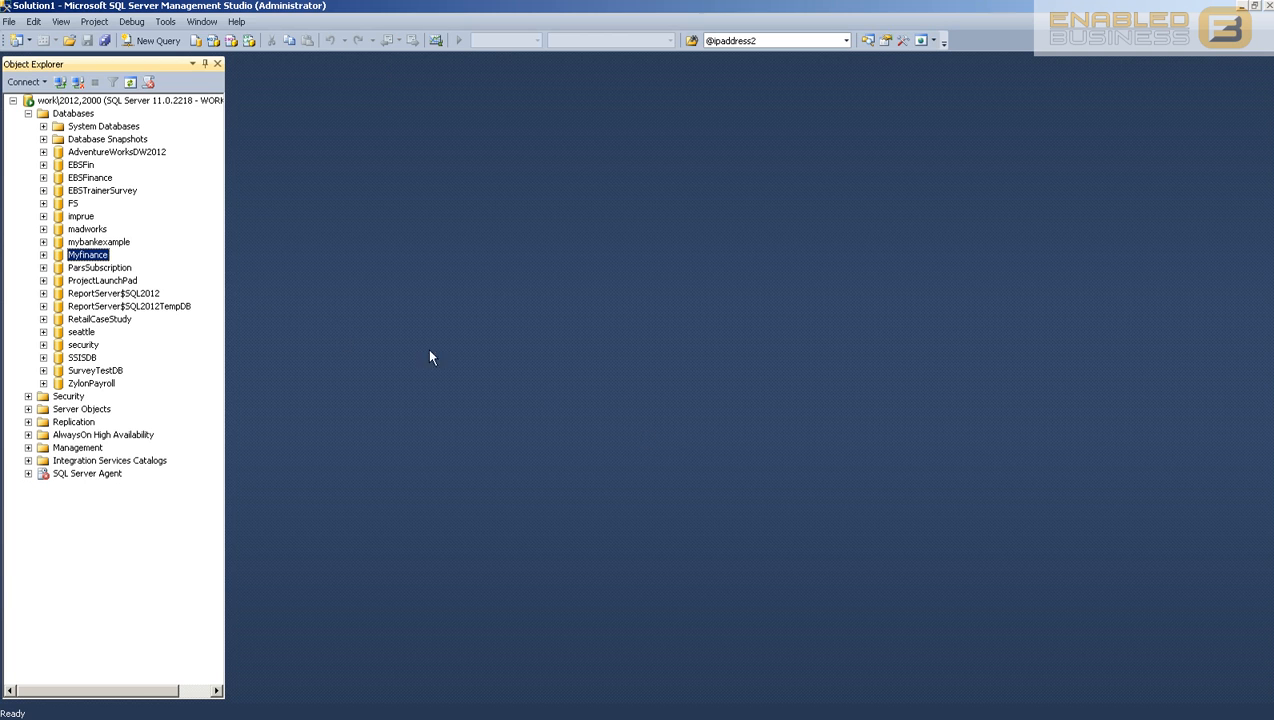
# Step: Launch the Import Data wizard for the Myfinance database past its welcome page
pyautogui.rightClick(91, 260)
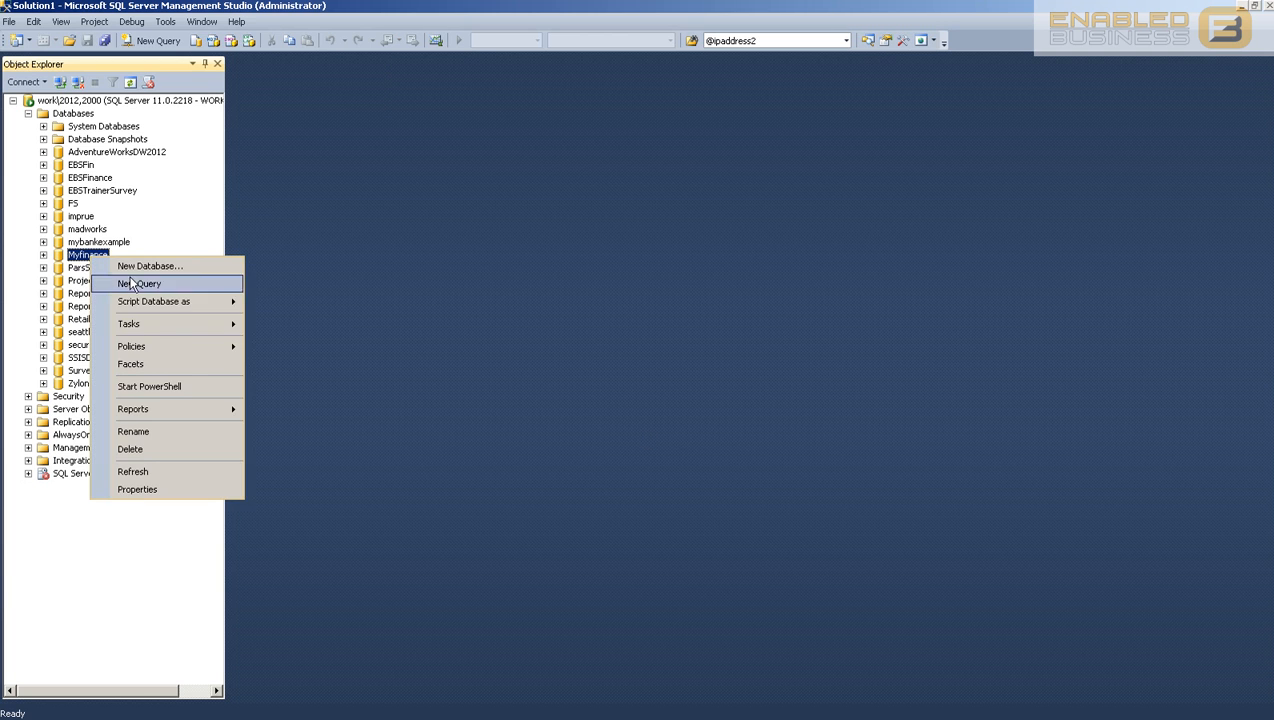
pyautogui.moveTo(170, 324)
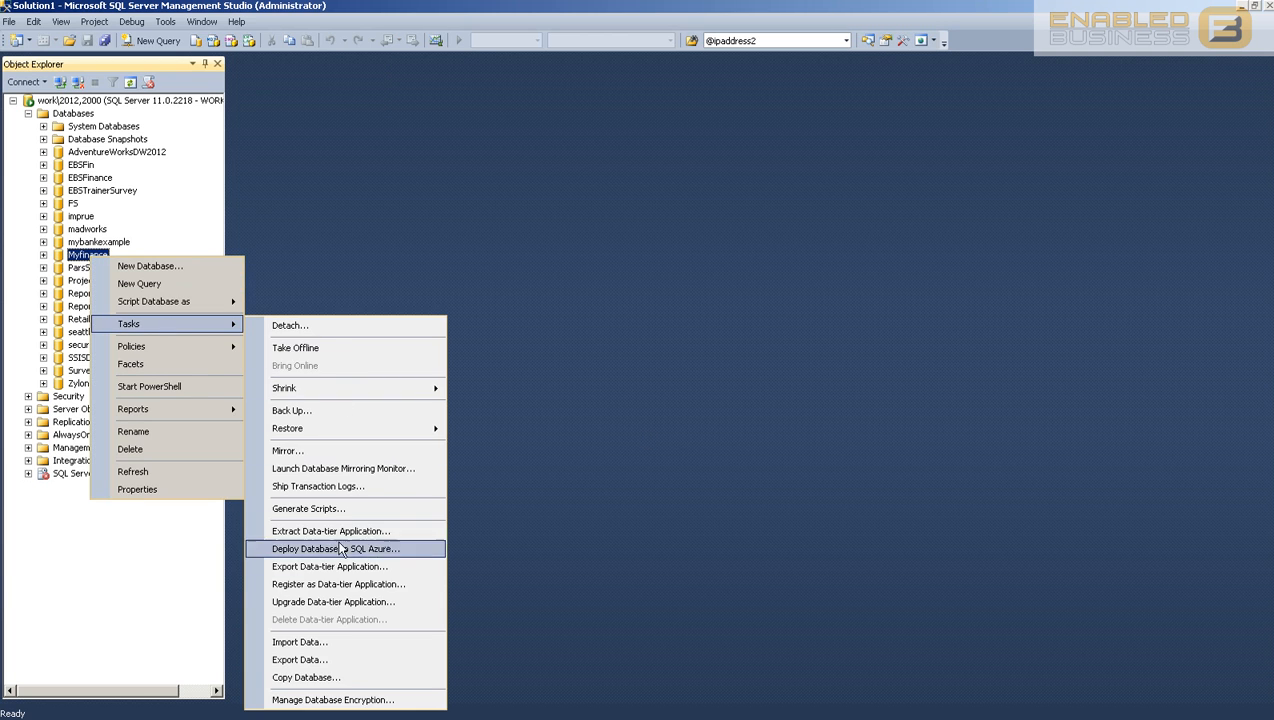
pyautogui.click(330, 645)
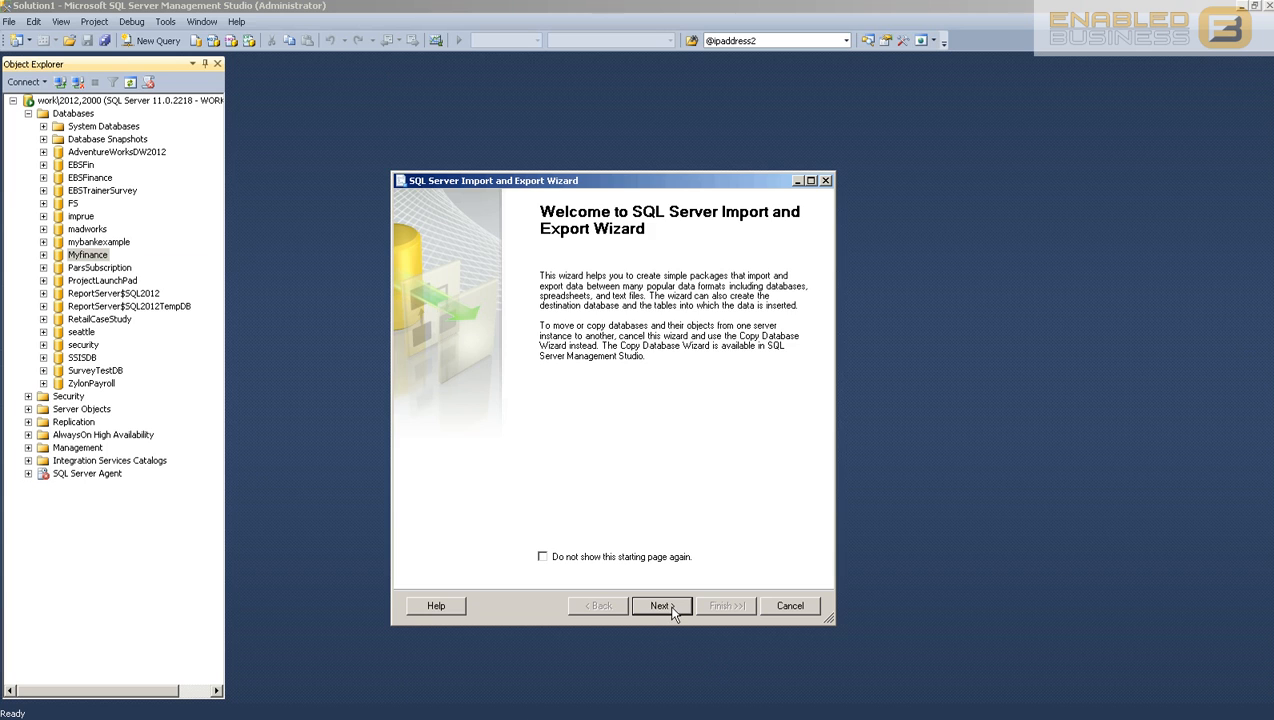
pyautogui.click(661, 606)
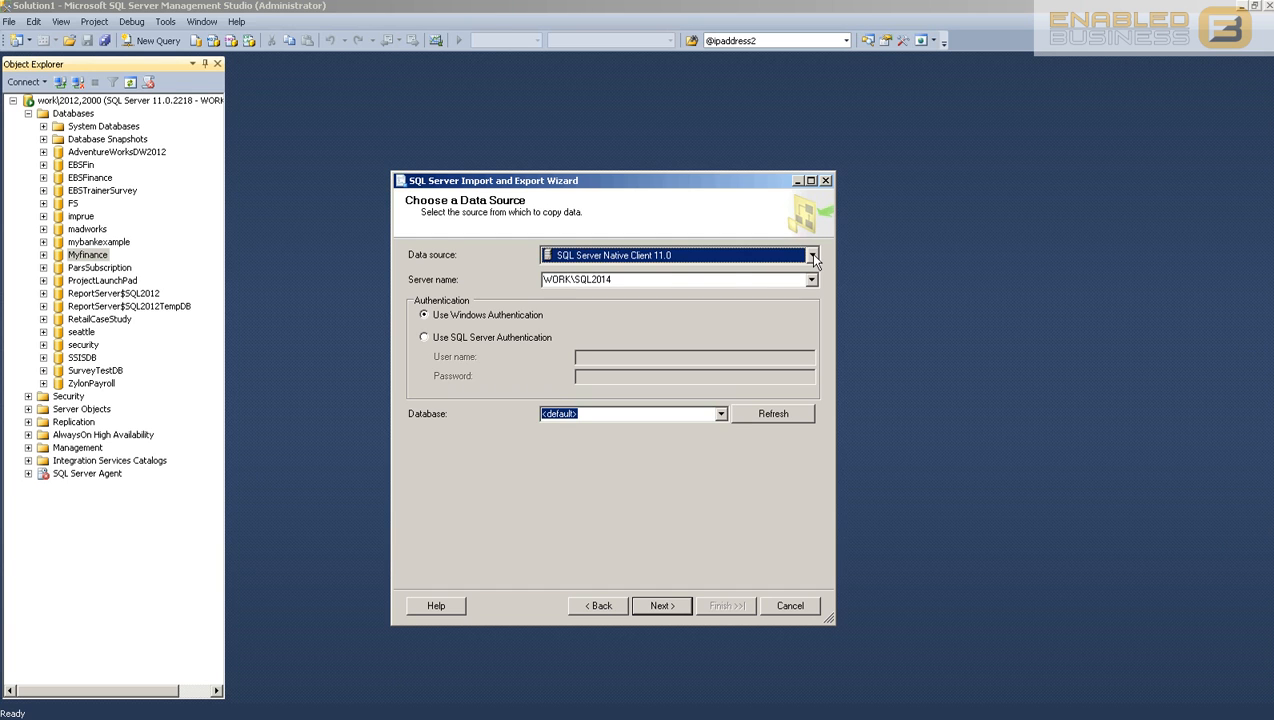
# Step: Choose Microsoft Excel as the data source with the Marys Finance.xlsx workbook
pyautogui.click(812, 256)
pyautogui.scroll(2, 612, 375)
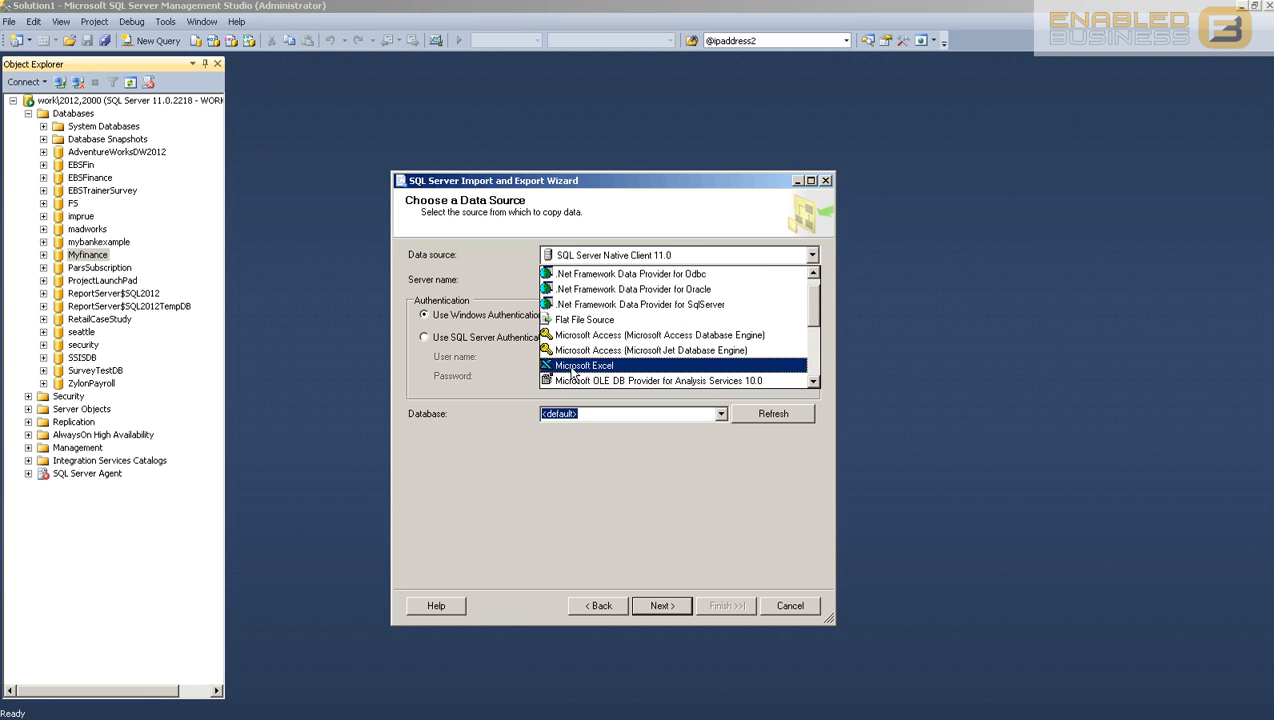
pyautogui.click(588, 366)
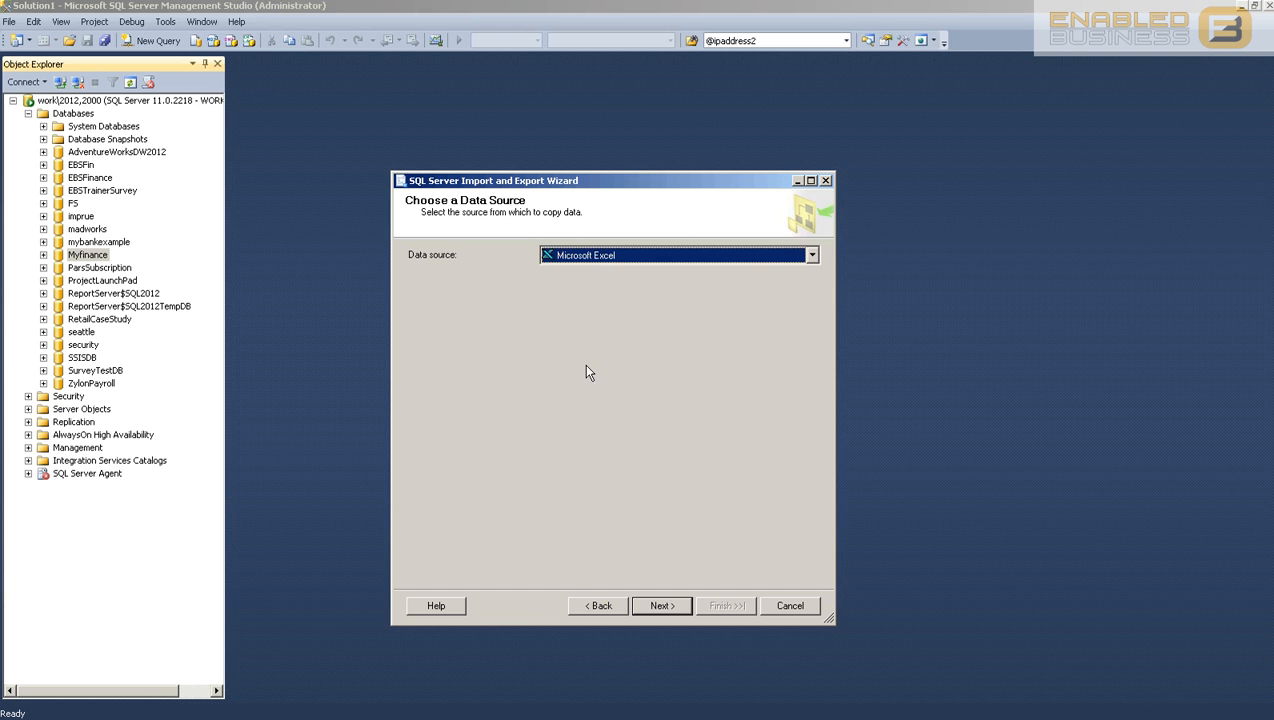
pyautogui.click(756, 318)
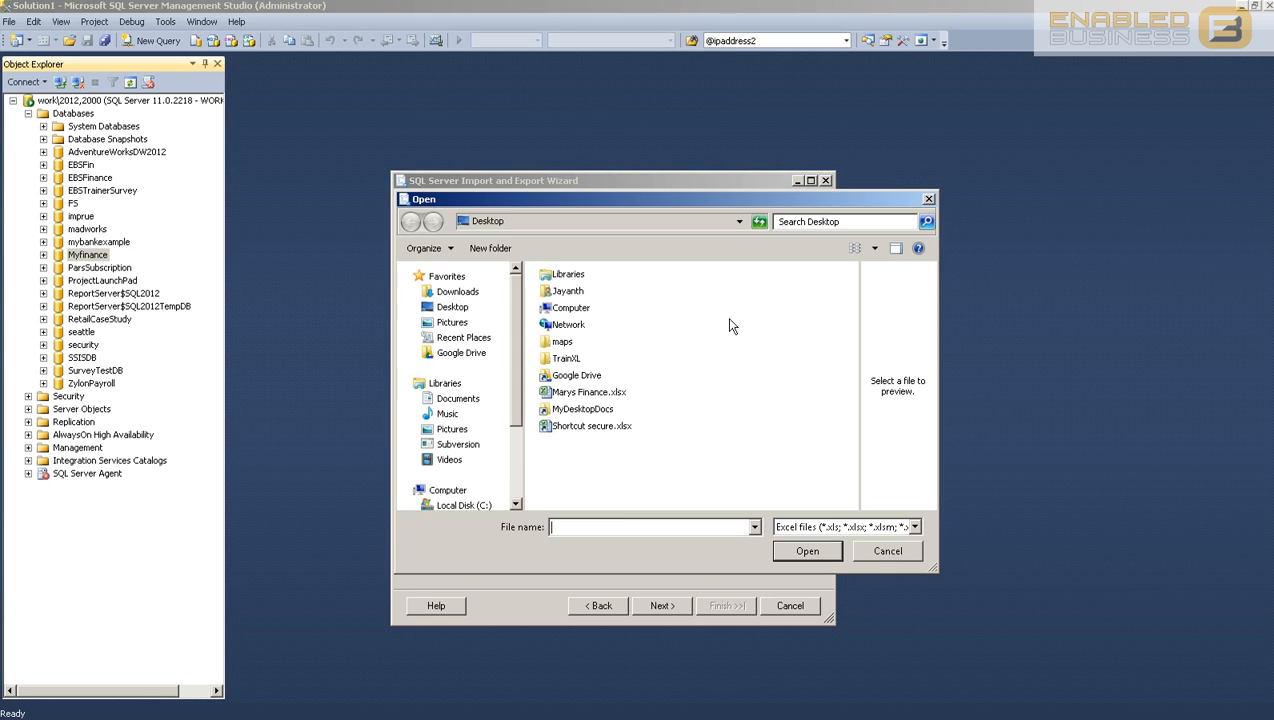
pyautogui.click(578, 393)
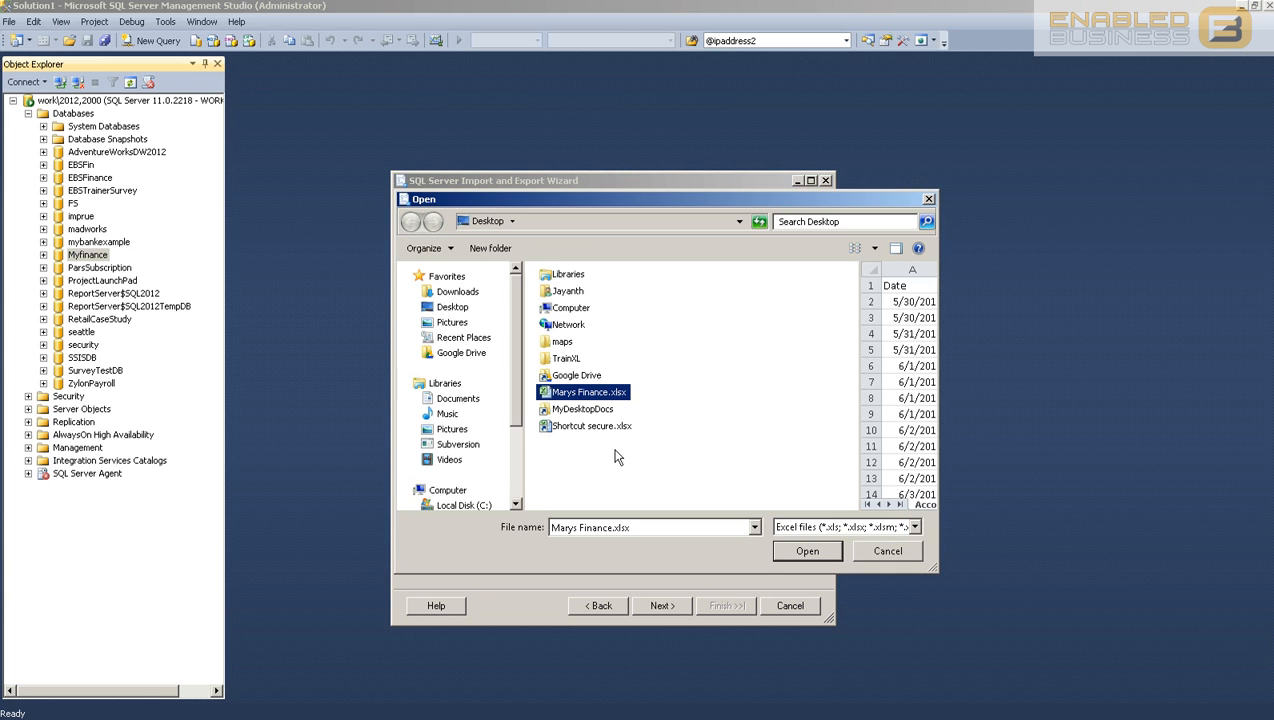
pyautogui.click(805, 551)
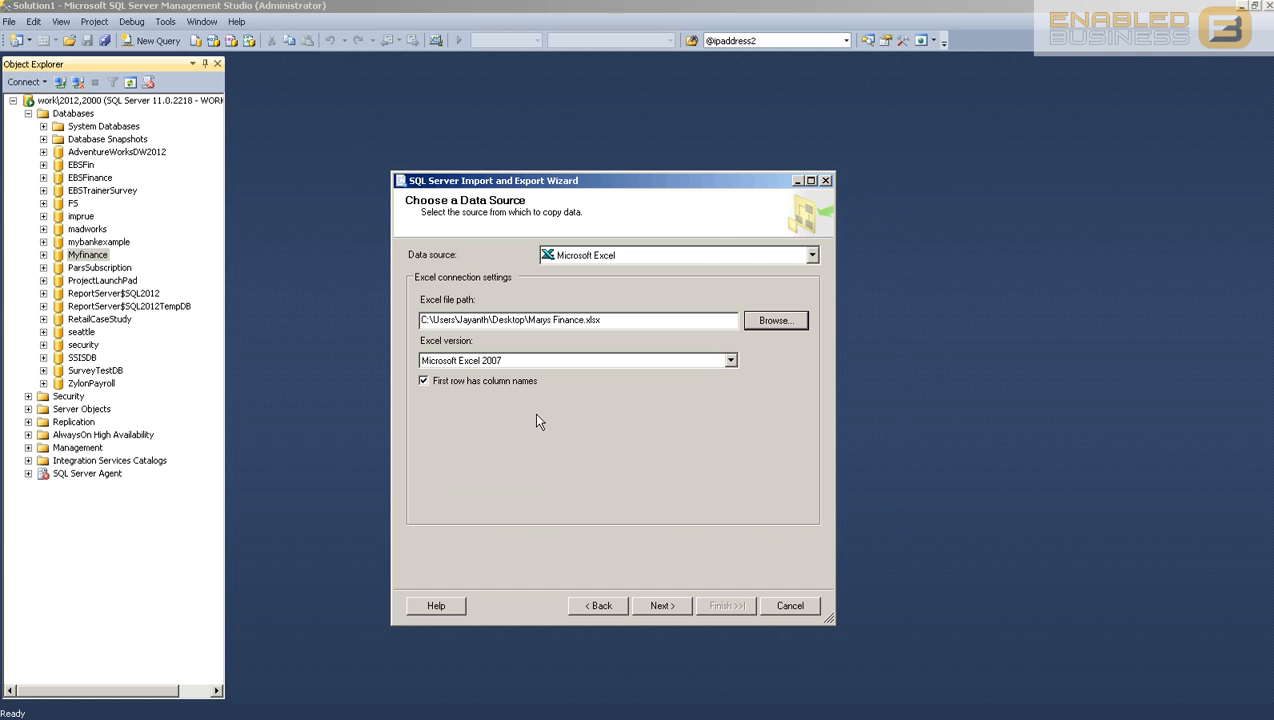
pyautogui.click(675, 605)
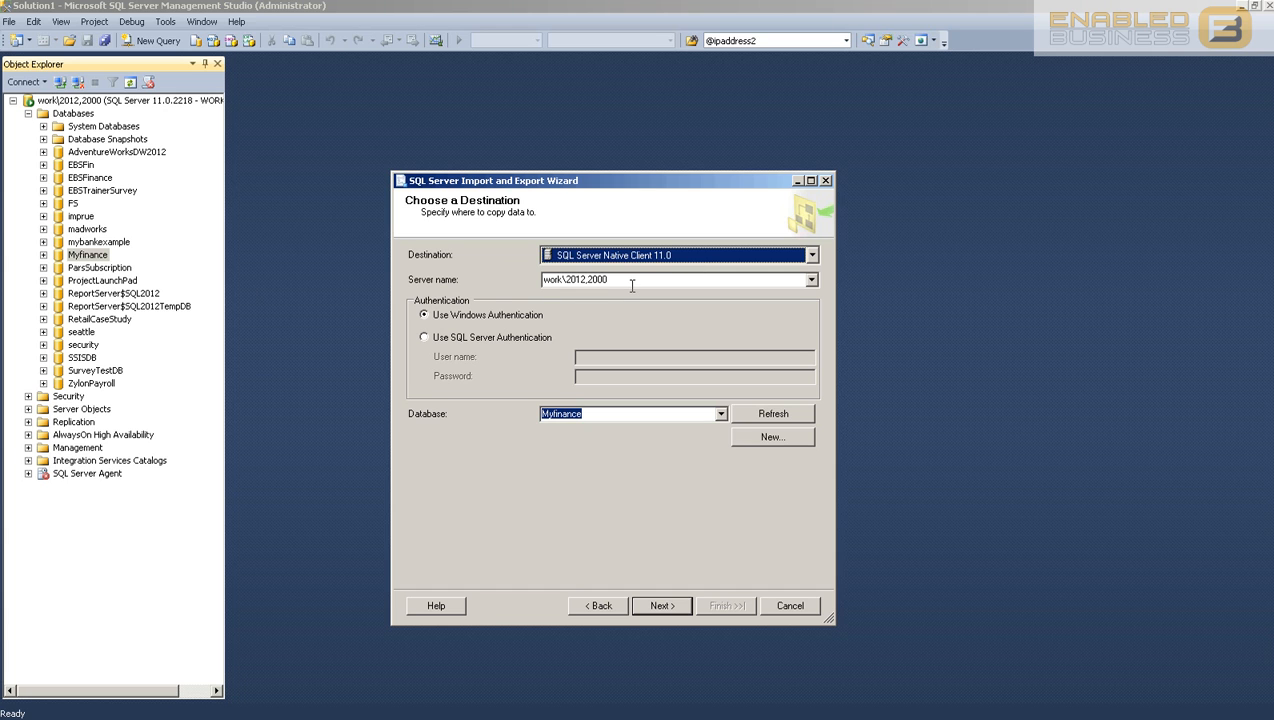
# Step: Enter the local SQL Server instance as the destination server name
pyautogui.press('Tab')
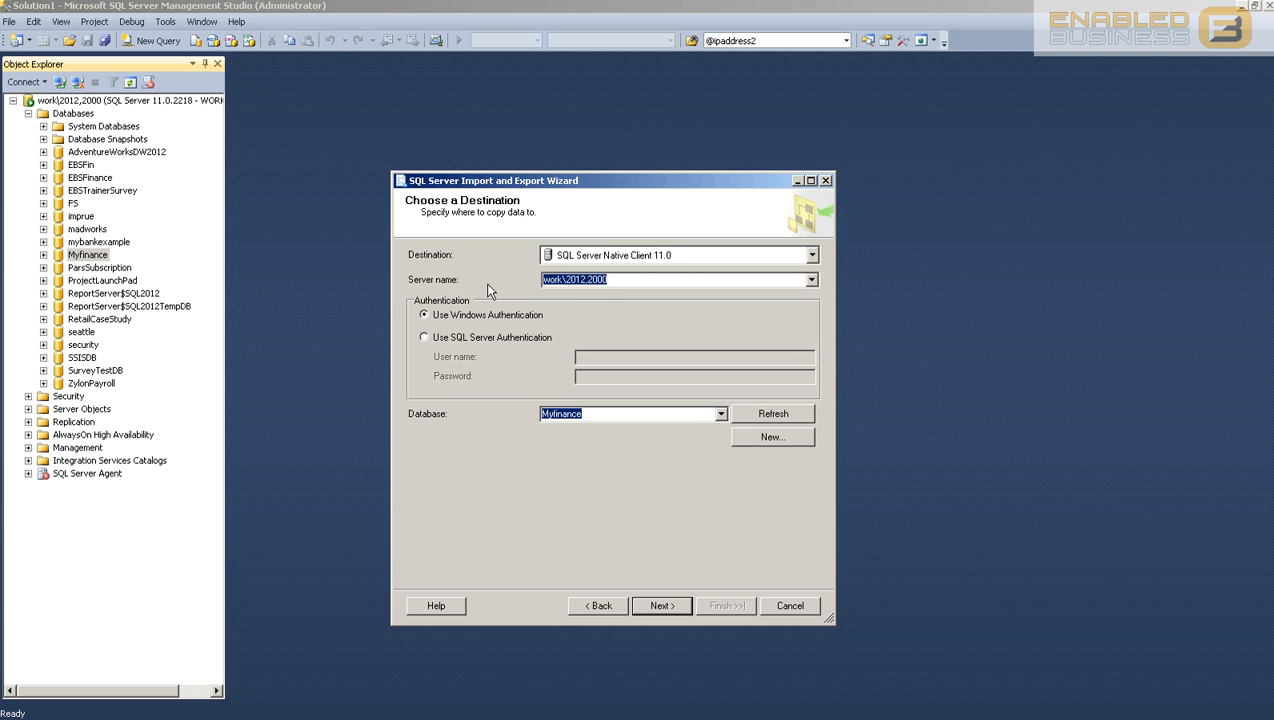
pyautogui.write('.')
pyautogui.write('localh')
pyautogui.write('oat')
pyautogui.press('BackSpace')
pyautogui.press('BackSpace')
pyautogui.write('st')
pyautogui.press('BackSpace')
pyautogui.press('BackSpace')
pyautogui.press('BackSpace')
pyautogui.press('BackSpace')
pyautogui.press('BackSpace')
pyautogui.press('BackSpace')
pyautogui.press('BackSpace')
pyautogui.press('BackSpace')
pyautogui.press('BackSpace')
pyautogui.write('.\\2012,200')
pyautogui.press('BackSpace')
pyautogui.press('BackSpace')
pyautogui.press('BackSpace')
pyautogui.write(',2000')
# Step: Keep Myfinance as the destination database and continue
pyautogui.click(720, 414)
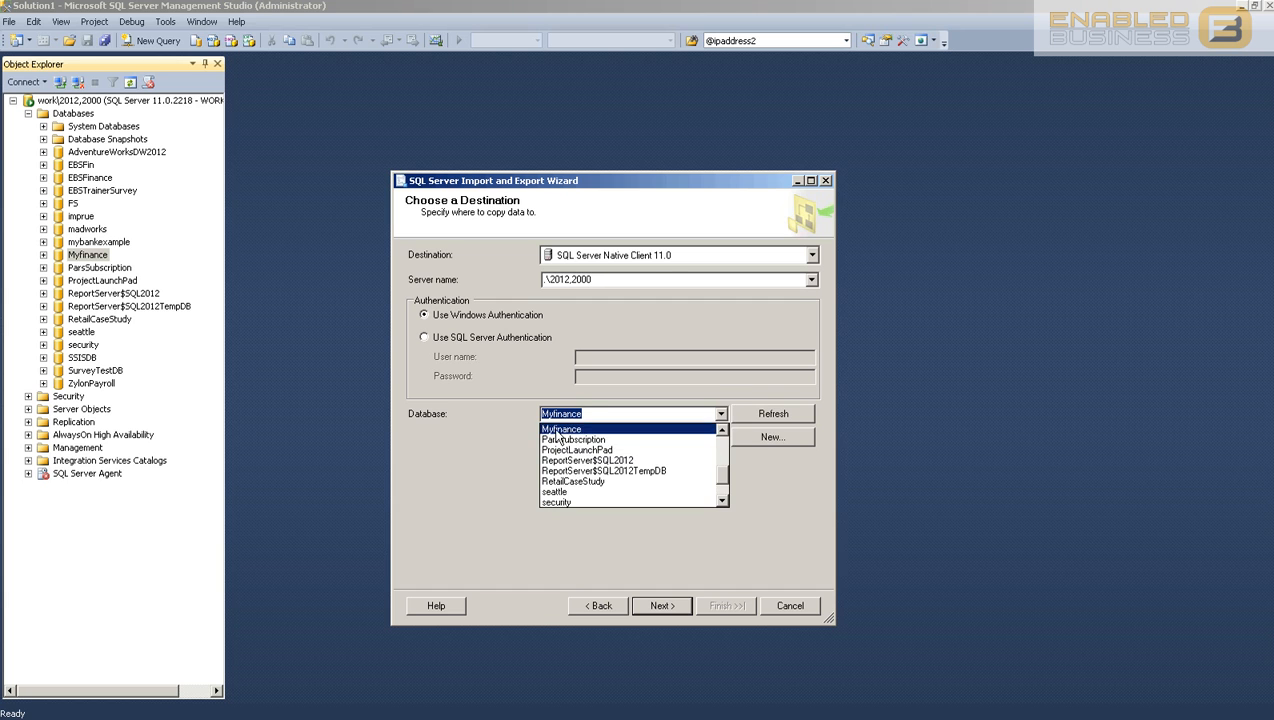
pyautogui.click(558, 431)
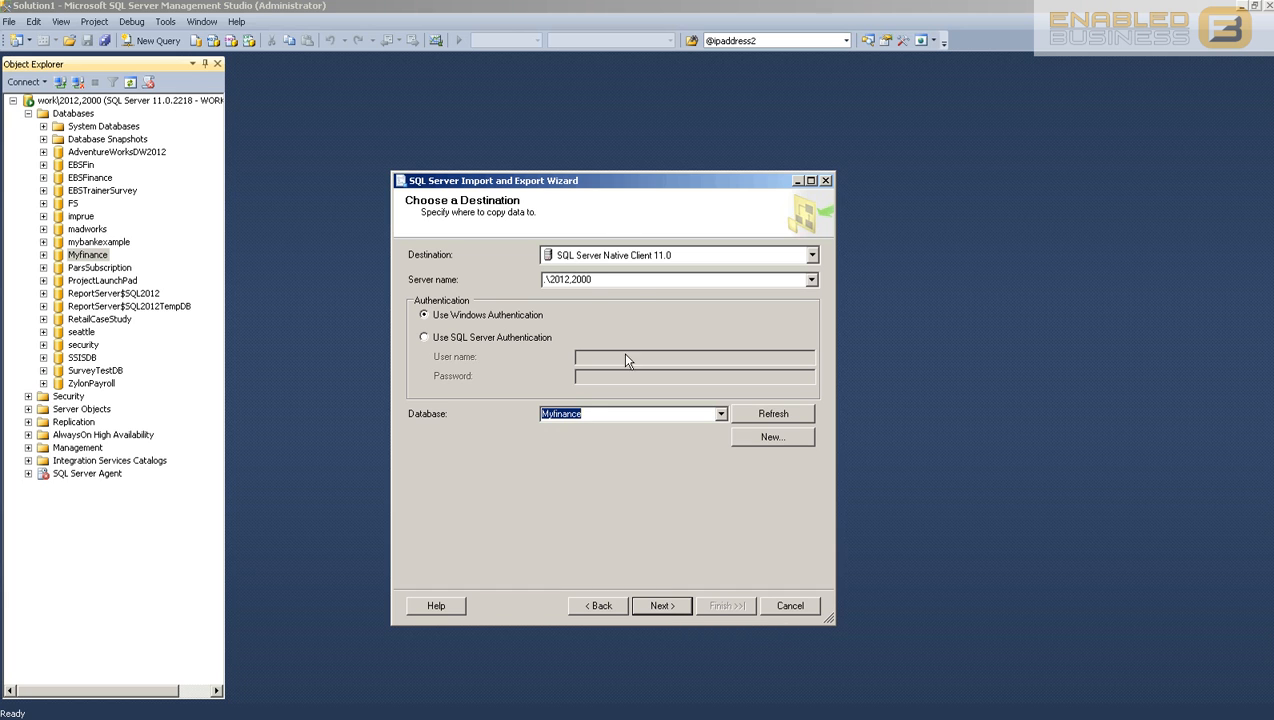
pyautogui.click(662, 606)
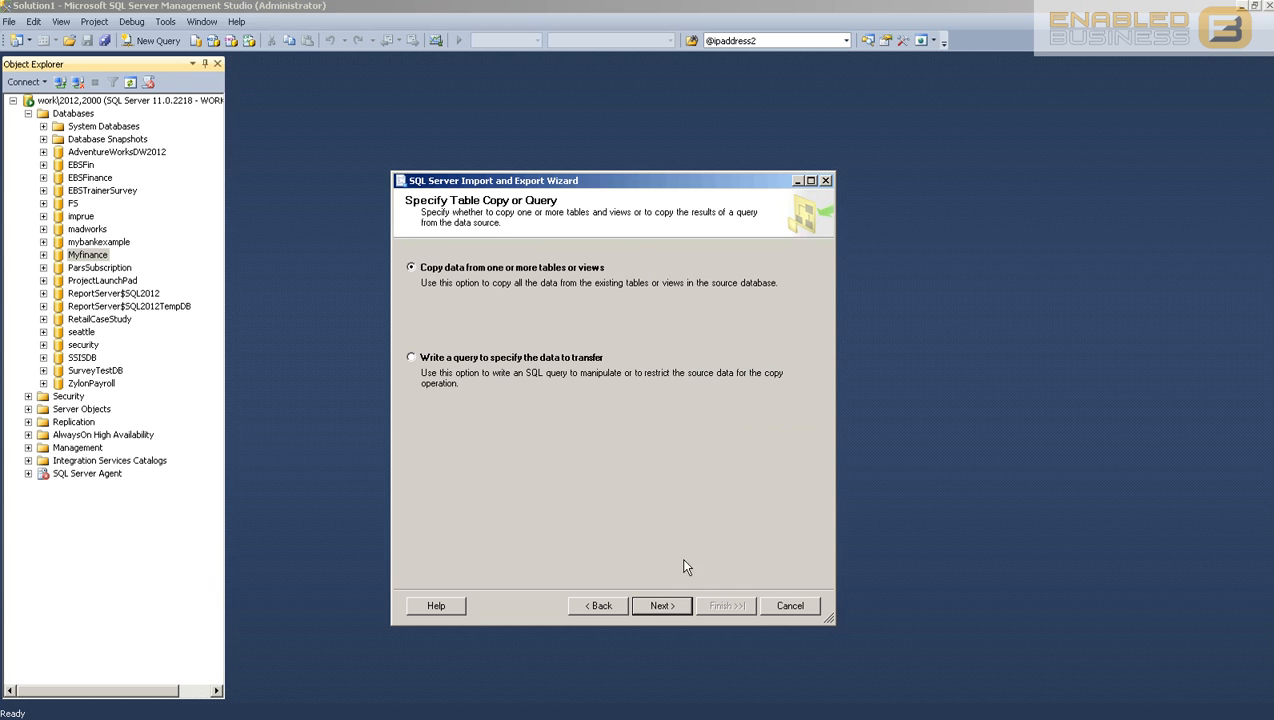
# Step: Copy from tables, name the destination table [dbo].[Account], and accept the column mappings
pyautogui.click(662, 606)
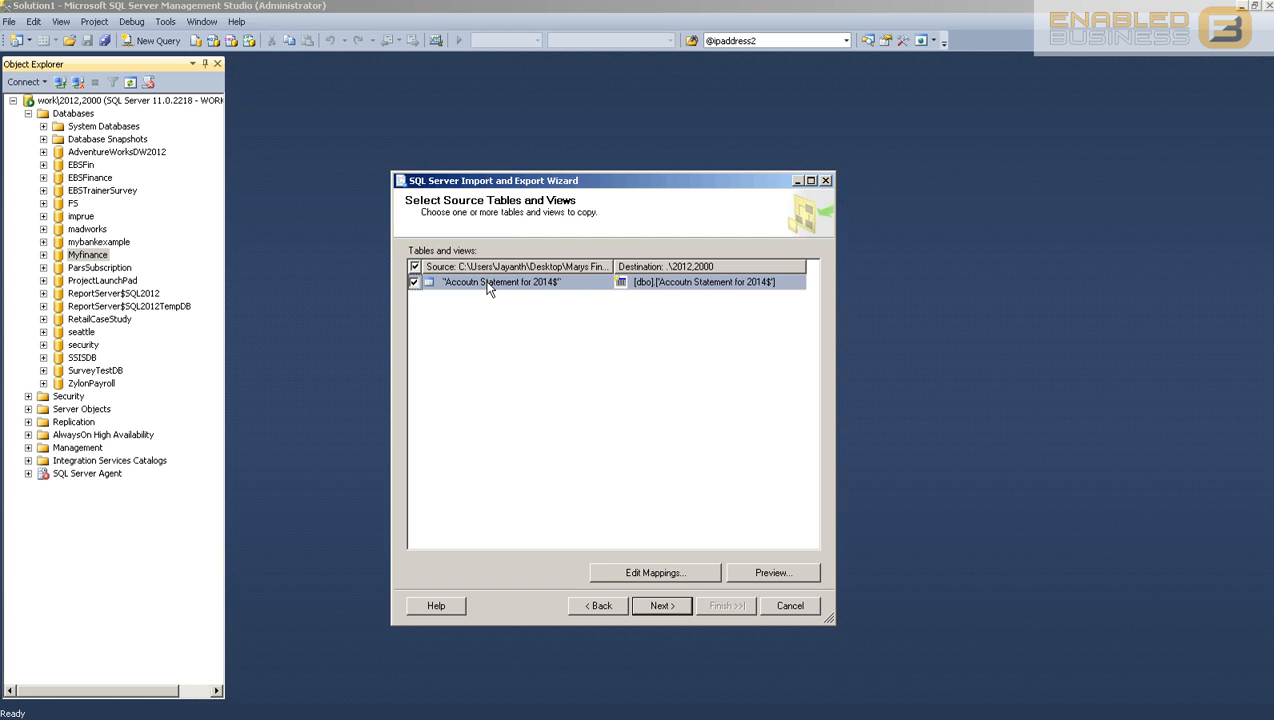
pyautogui.click(686, 286)
pyautogui.click(686, 284)
pyautogui.press('BackSpace')
pyautogui.write('nt')
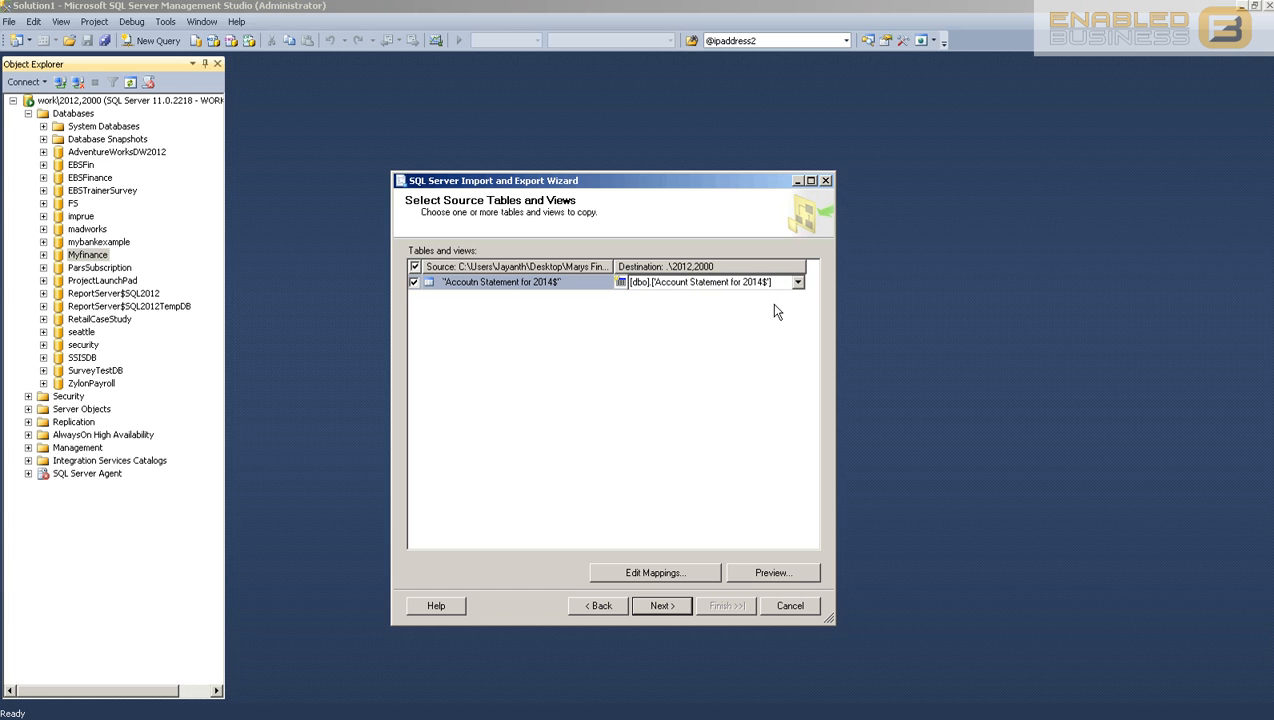
pyautogui.press('BackSpace')
pyautogui.press('BackSpace')
pyautogui.press('BackSpace')
pyautogui.press('BackSpace')
pyautogui.press('BackSpace')
pyautogui.press('BackSpace')
pyautogui.press('BackSpace')
pyautogui.press('BackSpace')
pyautogui.press('BackSpace')
pyautogui.press('BackSpace')
pyautogui.press('BackSpace')
pyautogui.press('BackSpace')
pyautogui.press('BackSpace')
pyautogui.press('BackSpace')
pyautogui.press('BackSpace')
pyautogui.press('BackSpace')
pyautogui.press('BackSpace')
pyautogui.press('BackSpace')
pyautogui.press('BackSpace')
pyautogui.press('BackSpace')
pyautogui.write('acc')
pyautogui.write('ccount')
pyautogui.click(754, 362)
pyautogui.click(655, 568)
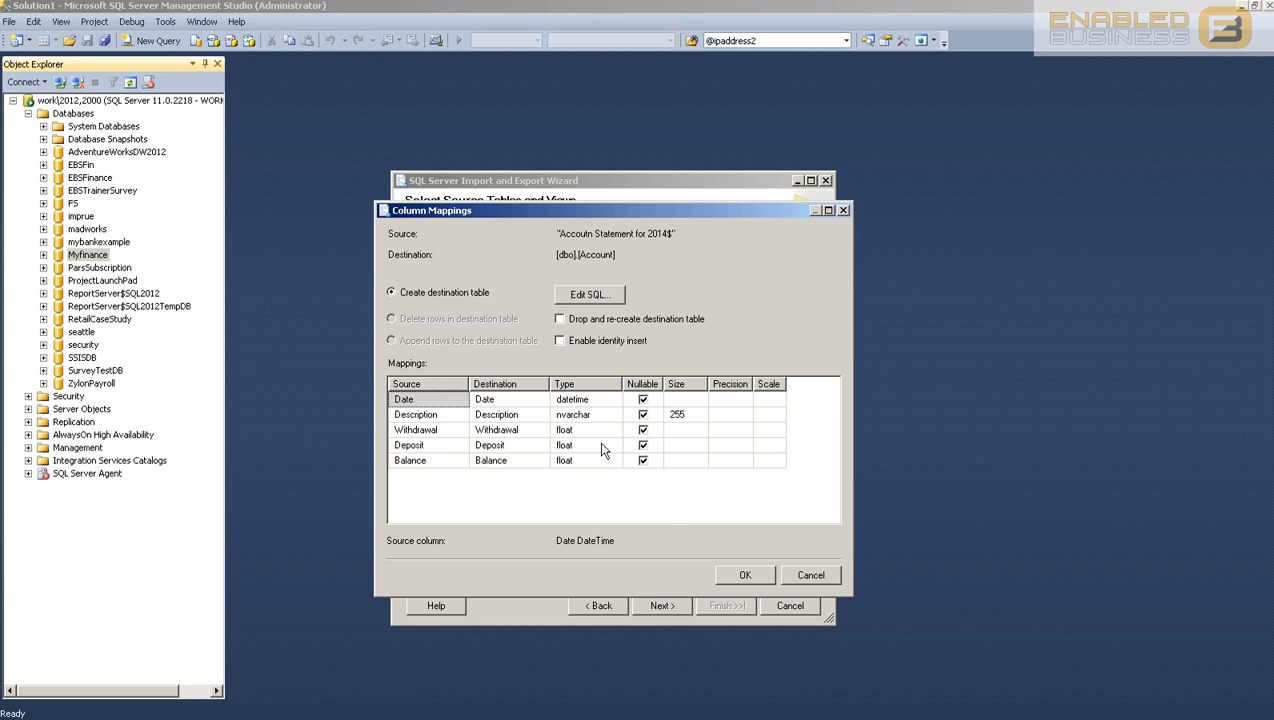
pyautogui.click(746, 577)
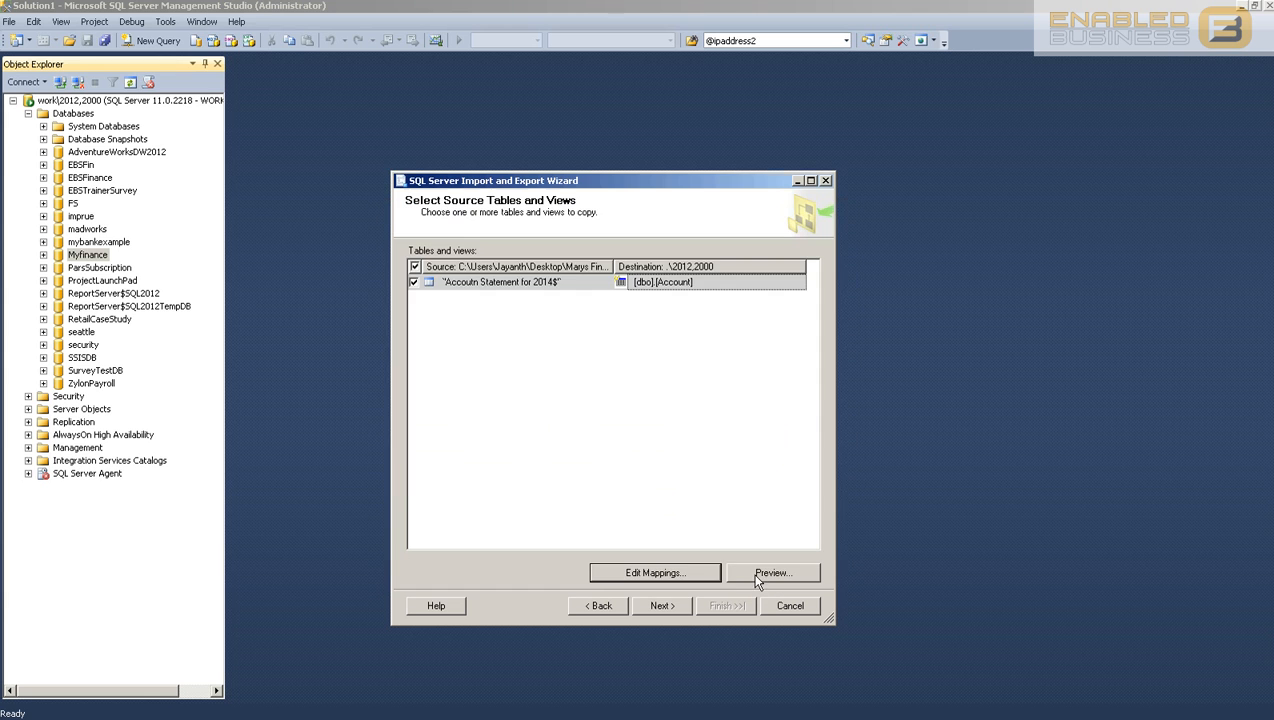
# Step: Step through run options and summary, then Finish to copy 936 rows into [dbo].[Account]
pyautogui.click(684, 605)
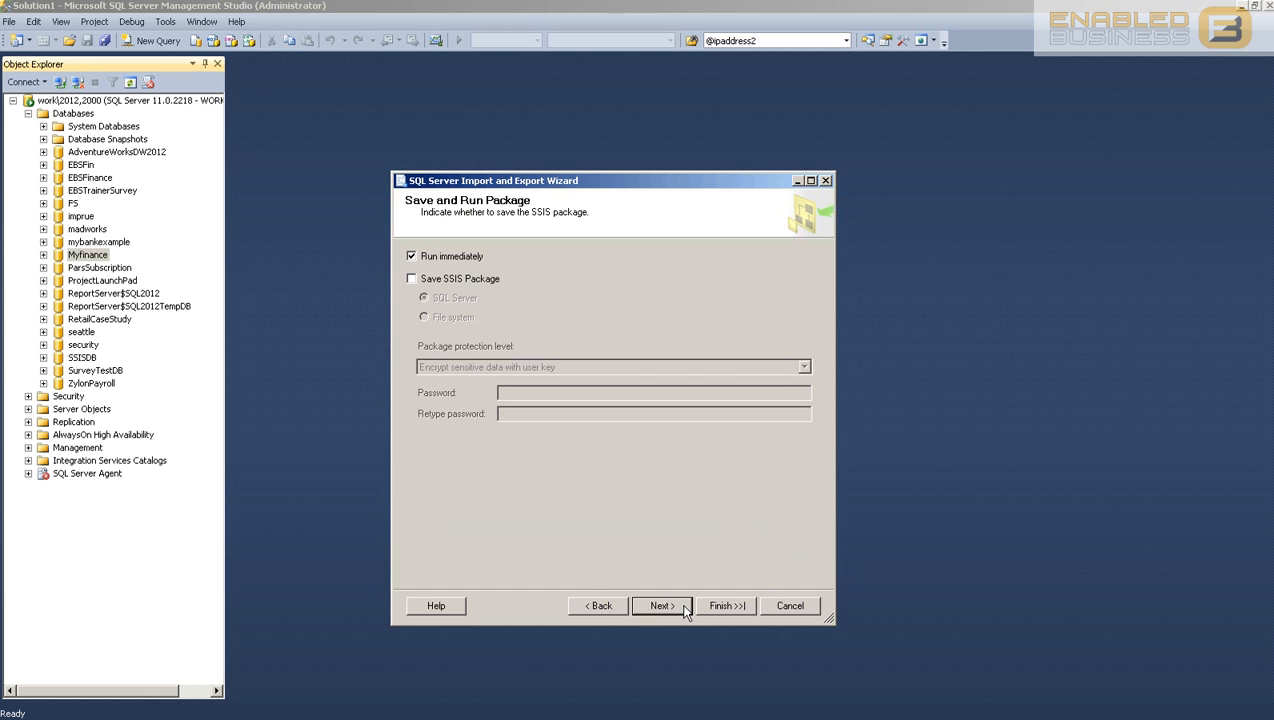
pyautogui.click(626, 601)
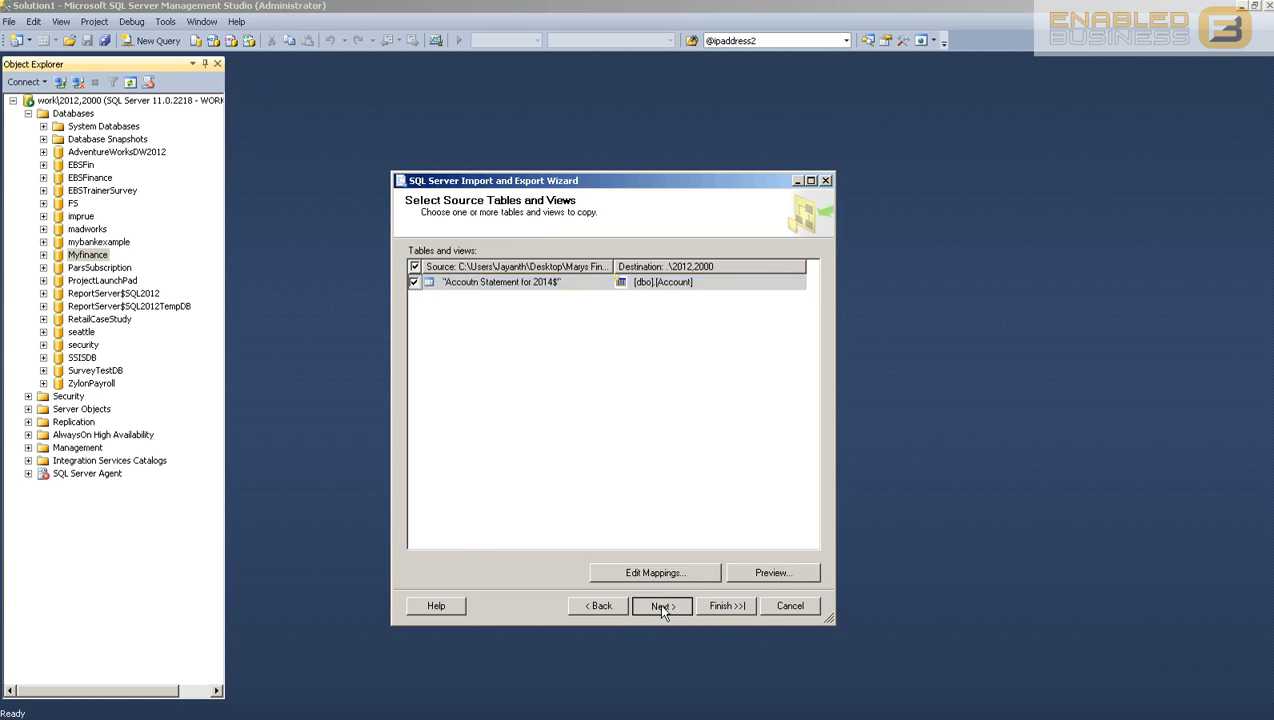
pyautogui.click(658, 602)
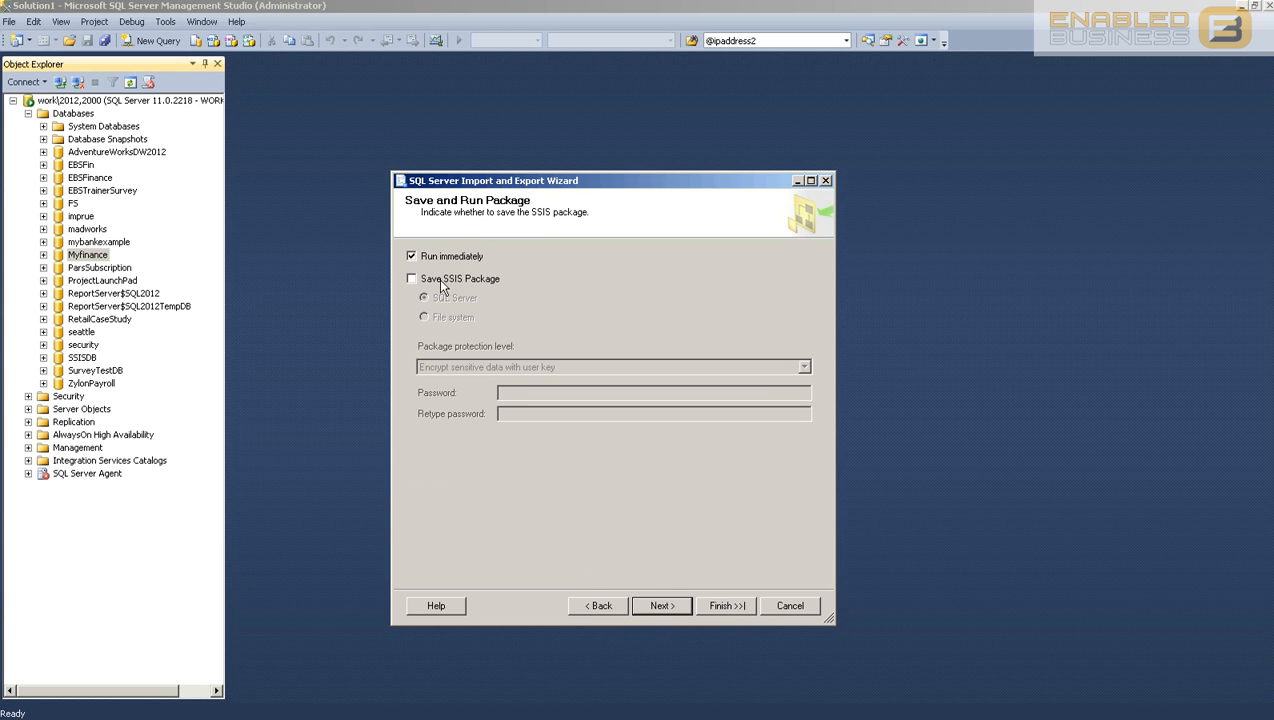
pyautogui.click(663, 606)
pyautogui.click(727, 606)
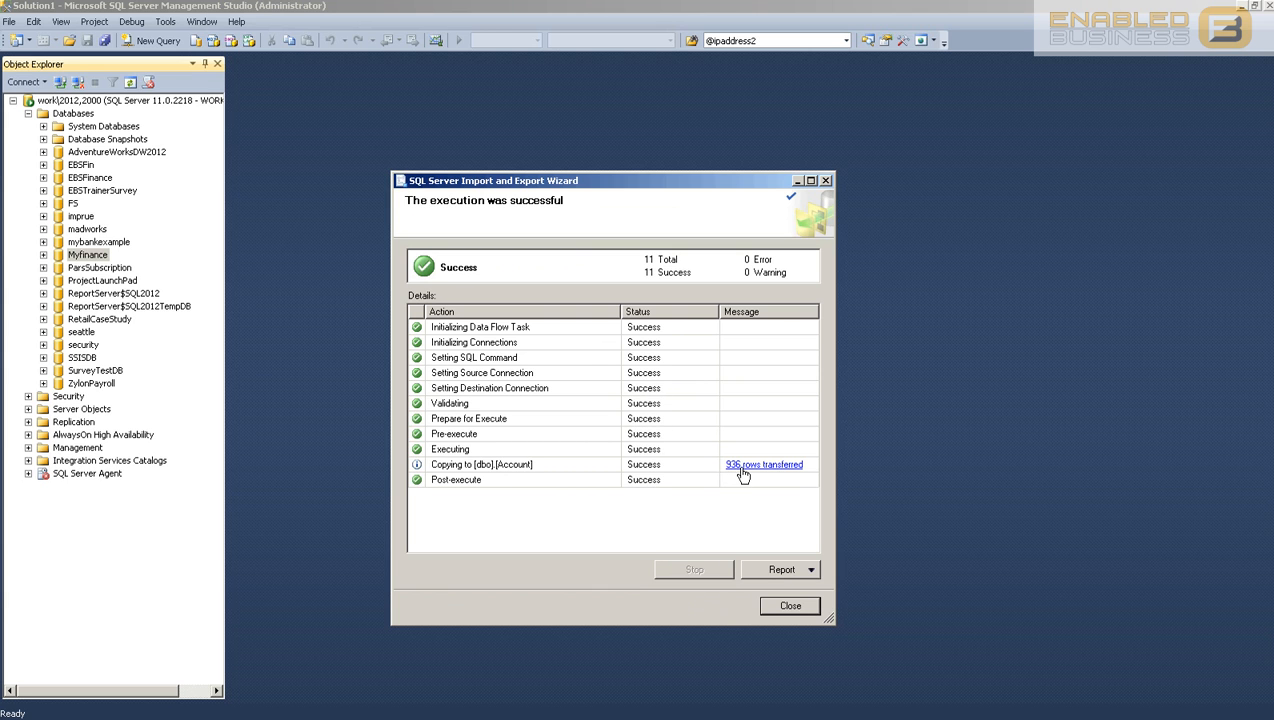
# Step: Refresh Myfinance and inspect the dbo.Account table's columns and data types
pyautogui.click(789, 603)
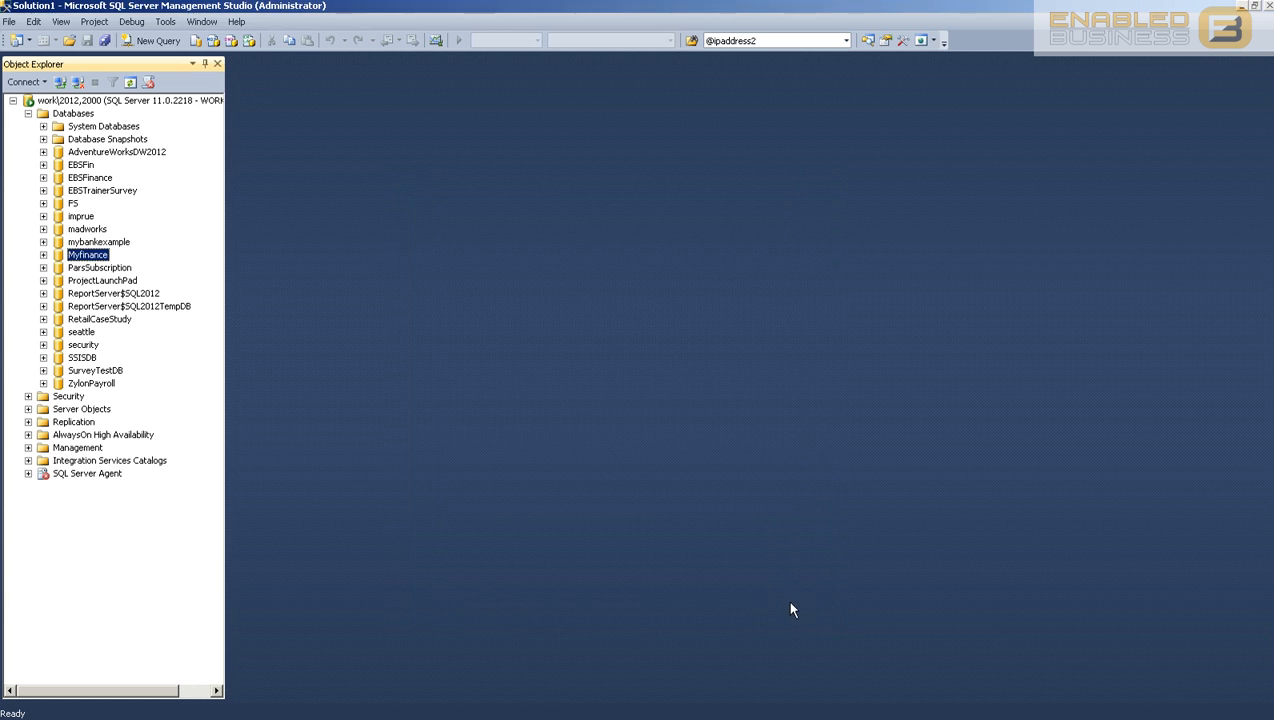
pyautogui.rightClick(95, 260)
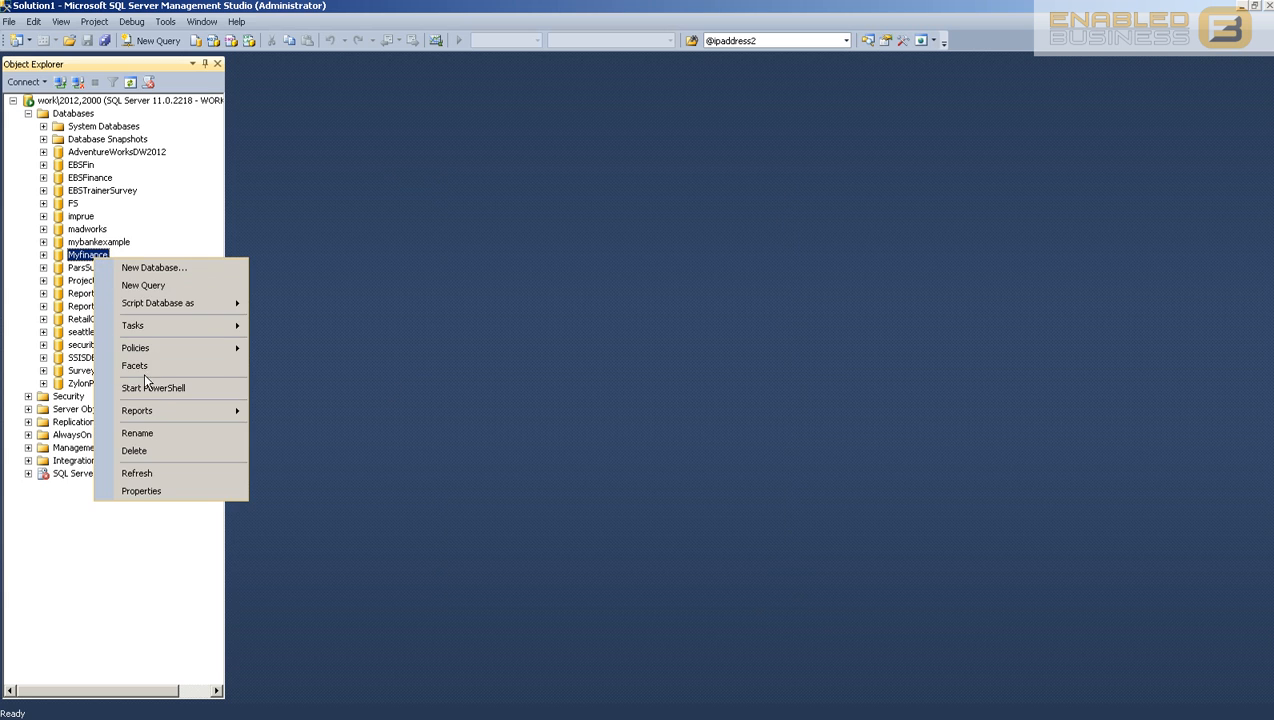
pyautogui.click(151, 470)
pyautogui.click(43, 255)
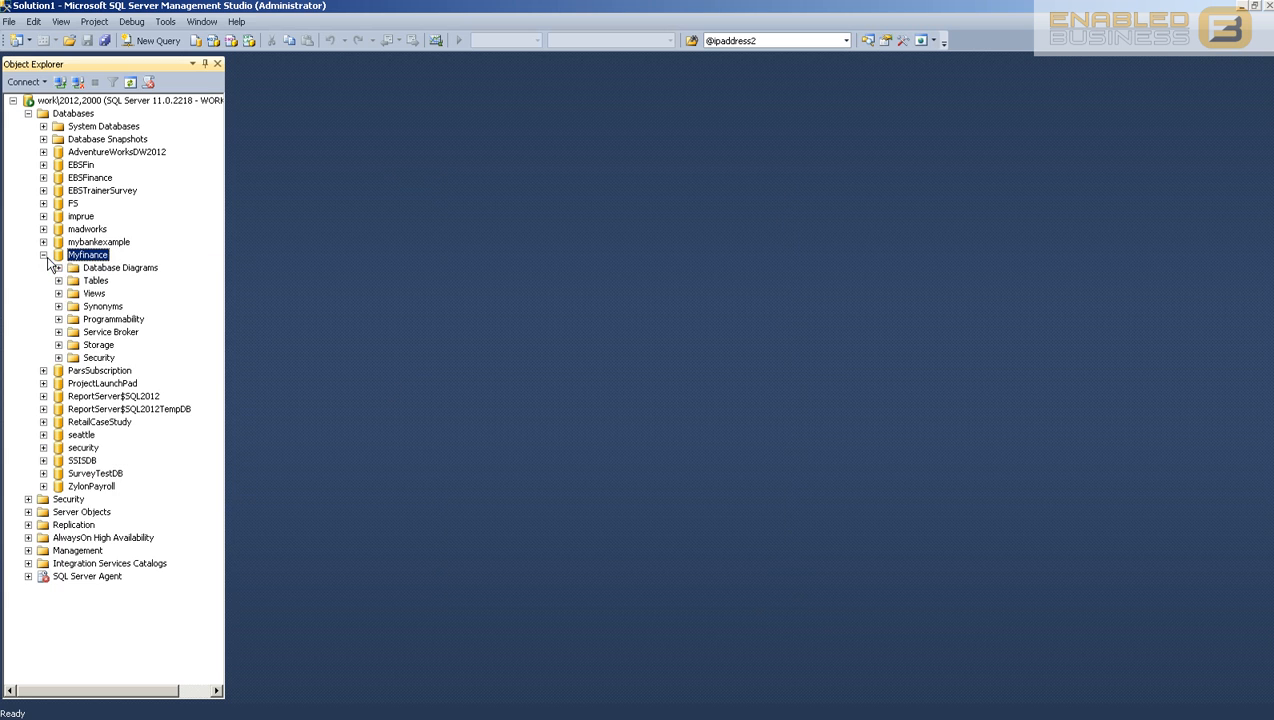
pyautogui.click(58, 281)
pyautogui.click(96, 319)
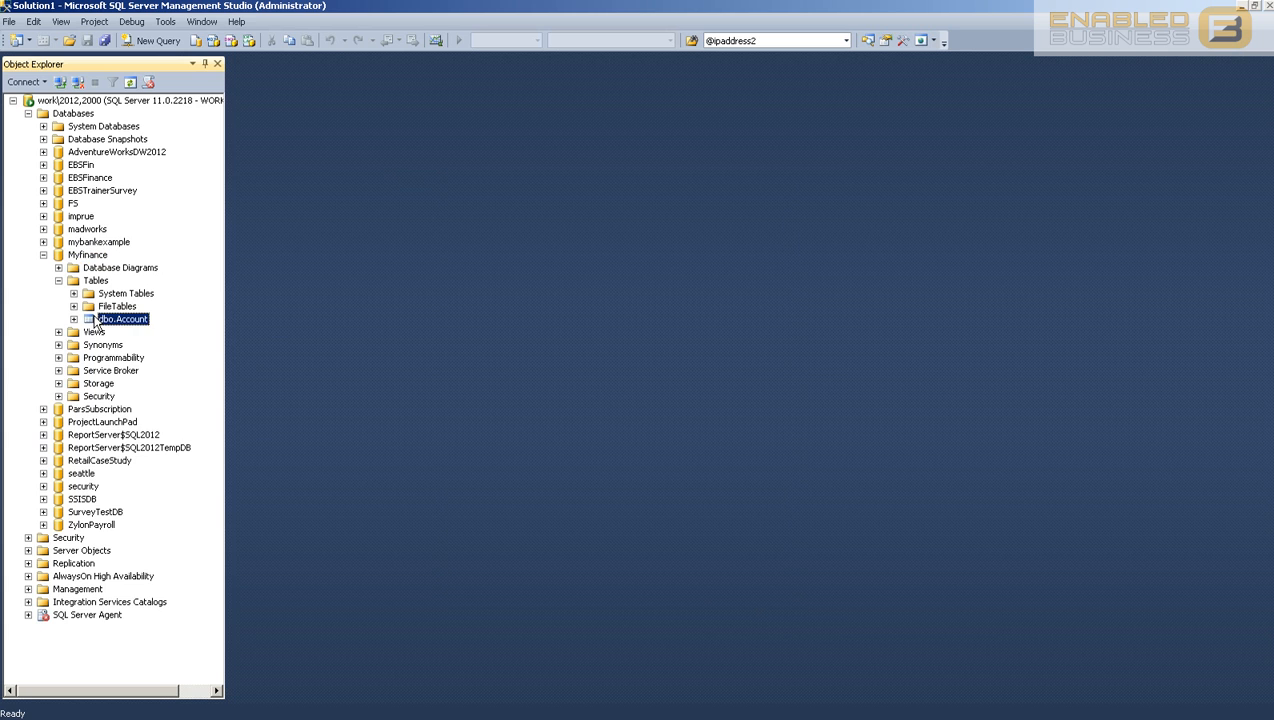
pyautogui.click(73, 319)
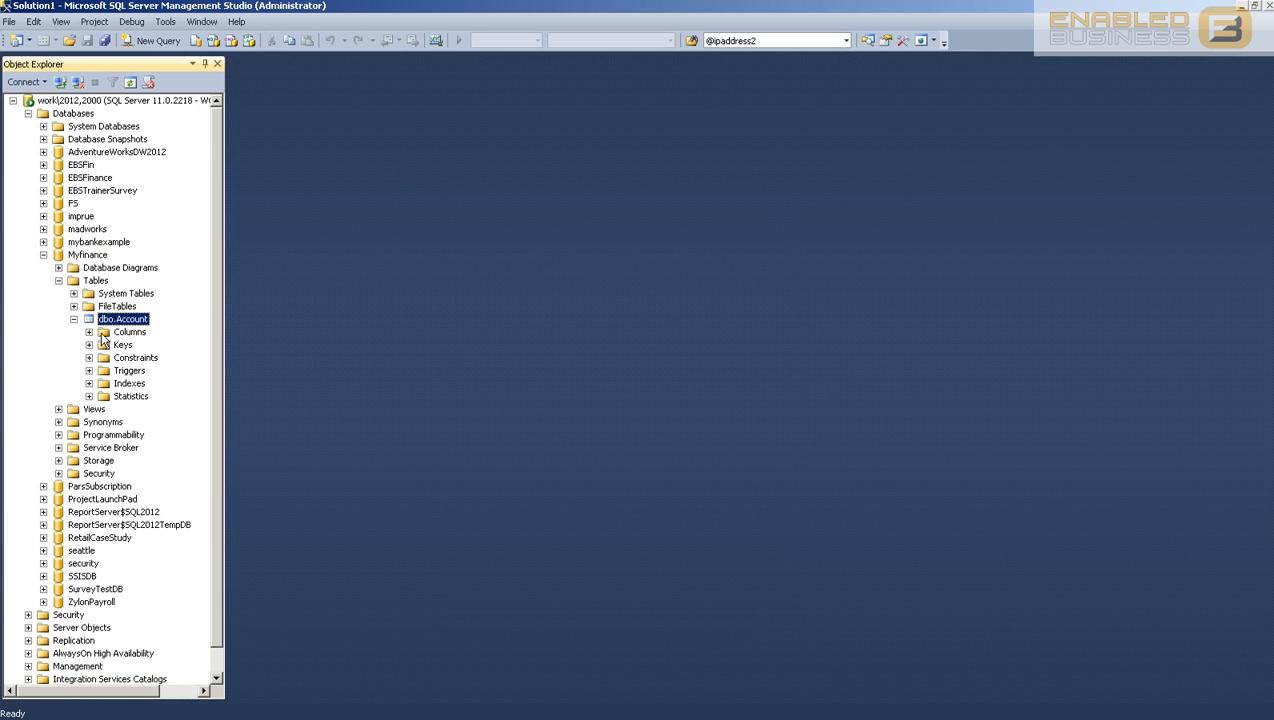
pyautogui.doubleClick(106, 332)
pyautogui.moveTo(231, 322); pyautogui.dragTo(326, 330)
pyautogui.click(137, 348)
pyautogui.press('Down')
pyautogui.press('Down')
pyautogui.press('Down')
pyautogui.press('Down')
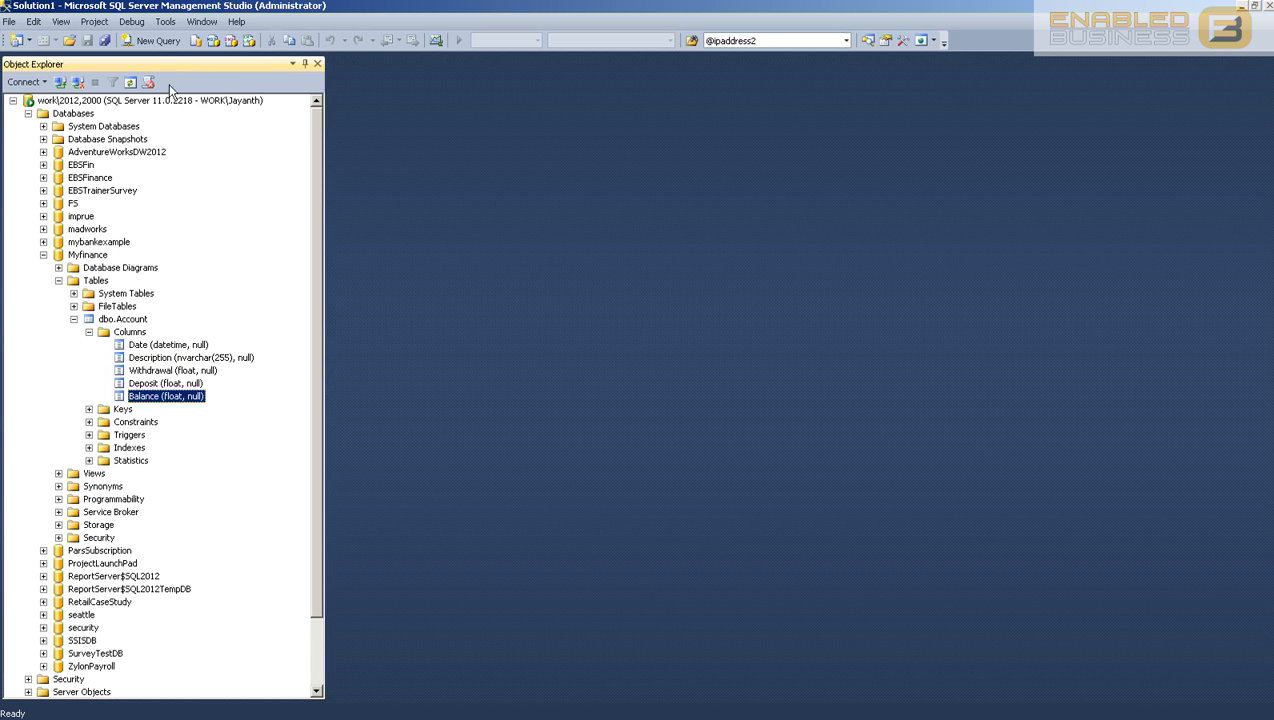
# Step: Write 'select * from [dbo].[Account]' in a new query
pyautogui.click(155, 40)
pyautogui.moveTo(122, 339); pyautogui.dragTo(635, 298)
pyautogui.press('Home')
pyautogui.write('select * from')
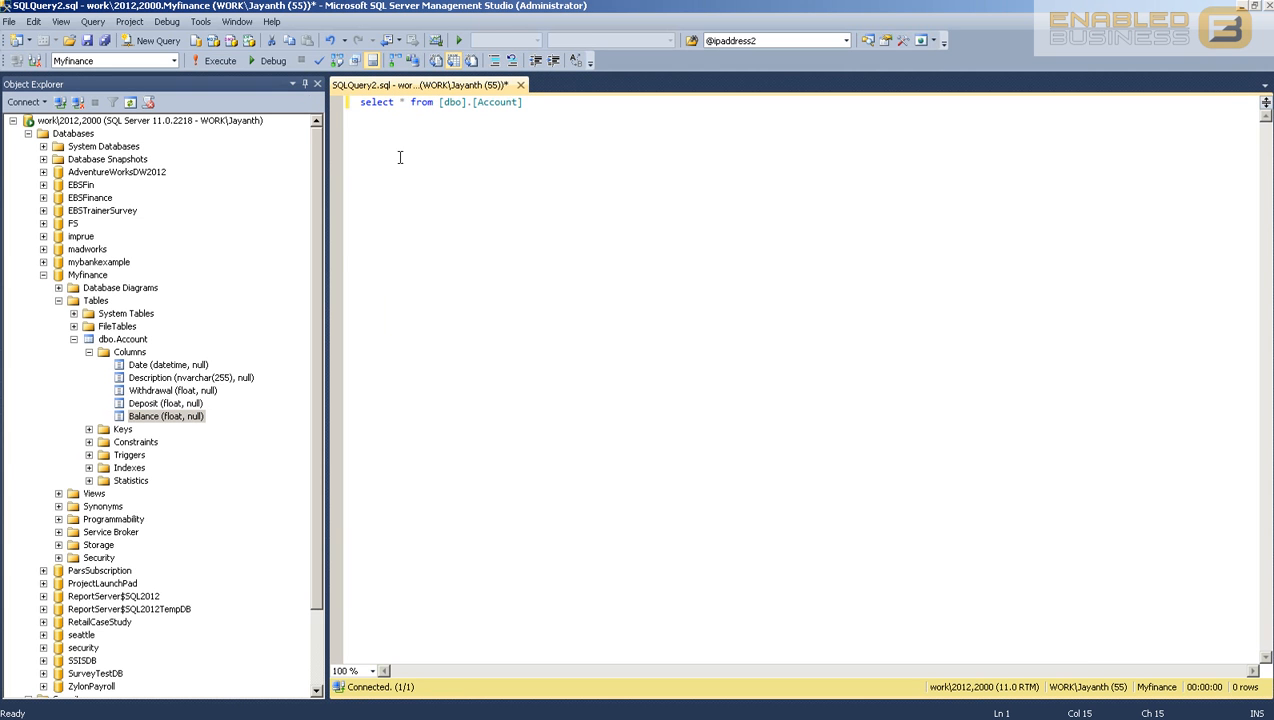
# Step: Run the SELECT * query on dbo.Account to return the imported statement rows
pyautogui.moveTo(406, 103); pyautogui.dragTo(399, 103)
pyautogui.click(441, 103)
pyautogui.click(542, 103)
pyautogui.click(218, 61)
# Step: Inspect the Withdrawal, Deposit and Balance values in the first rows of the results
pyautogui.scroll(-3, 737, 483)
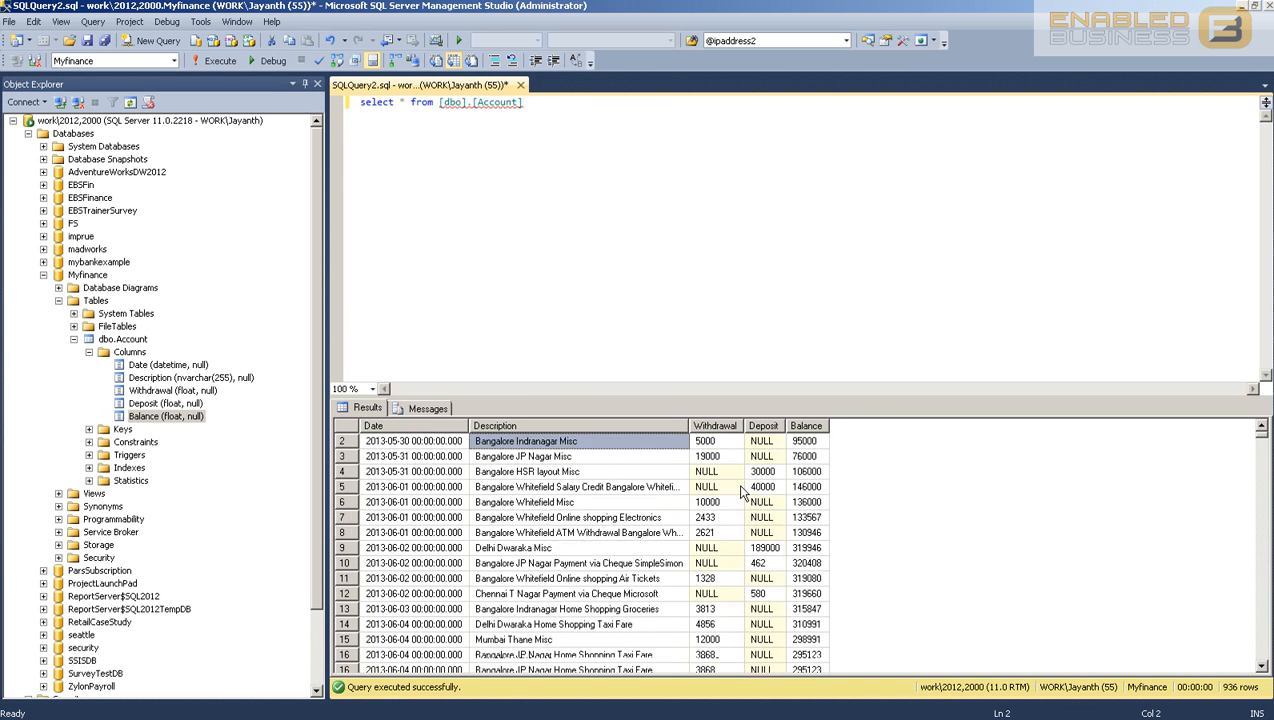
pyautogui.scroll(3, 730, 460)
pyautogui.click(712, 443)
pyautogui.click(771, 472)
pyautogui.click(733, 489)
pyautogui.click(734, 503)
pyautogui.click(728, 457)
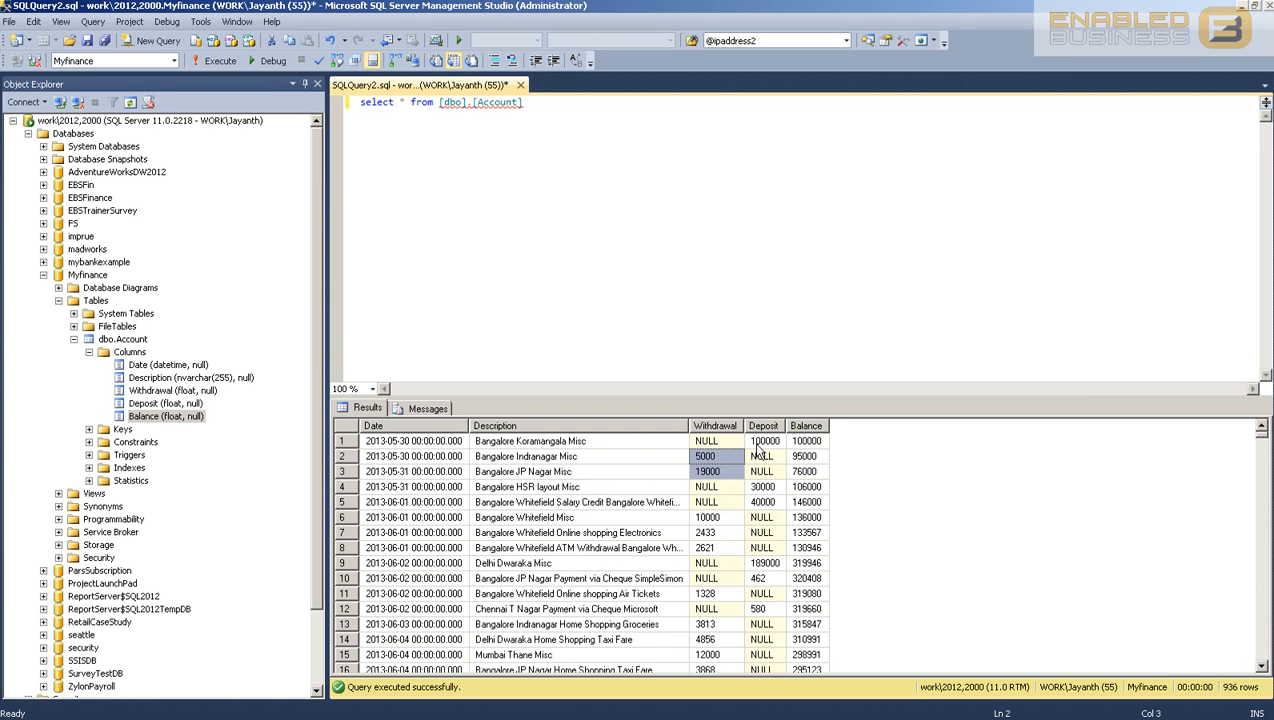
pyautogui.click(756, 444)
pyautogui.click(760, 472)
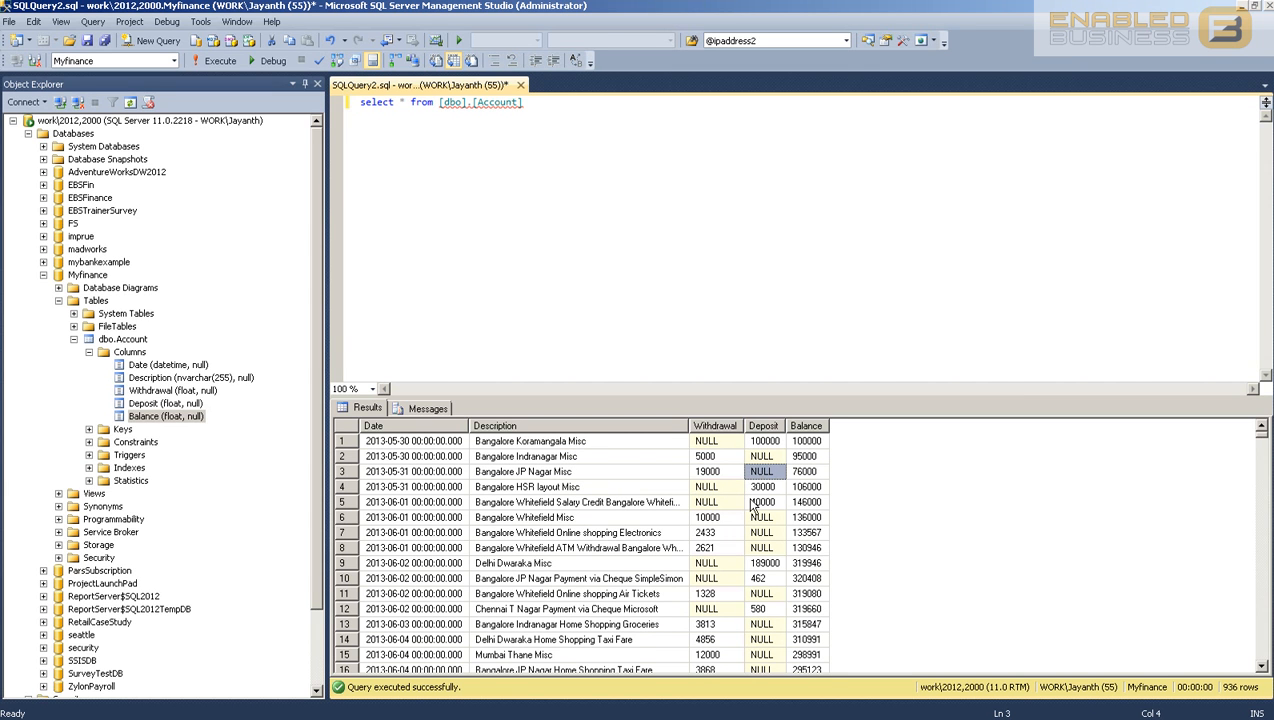
pyautogui.scroll(-1, 752, 499)
pyautogui.click(791, 473)
pyautogui.scroll(-9, 791, 473)
pyautogui.scroll(1, 789, 512)
pyautogui.scroll(10, 790, 515)
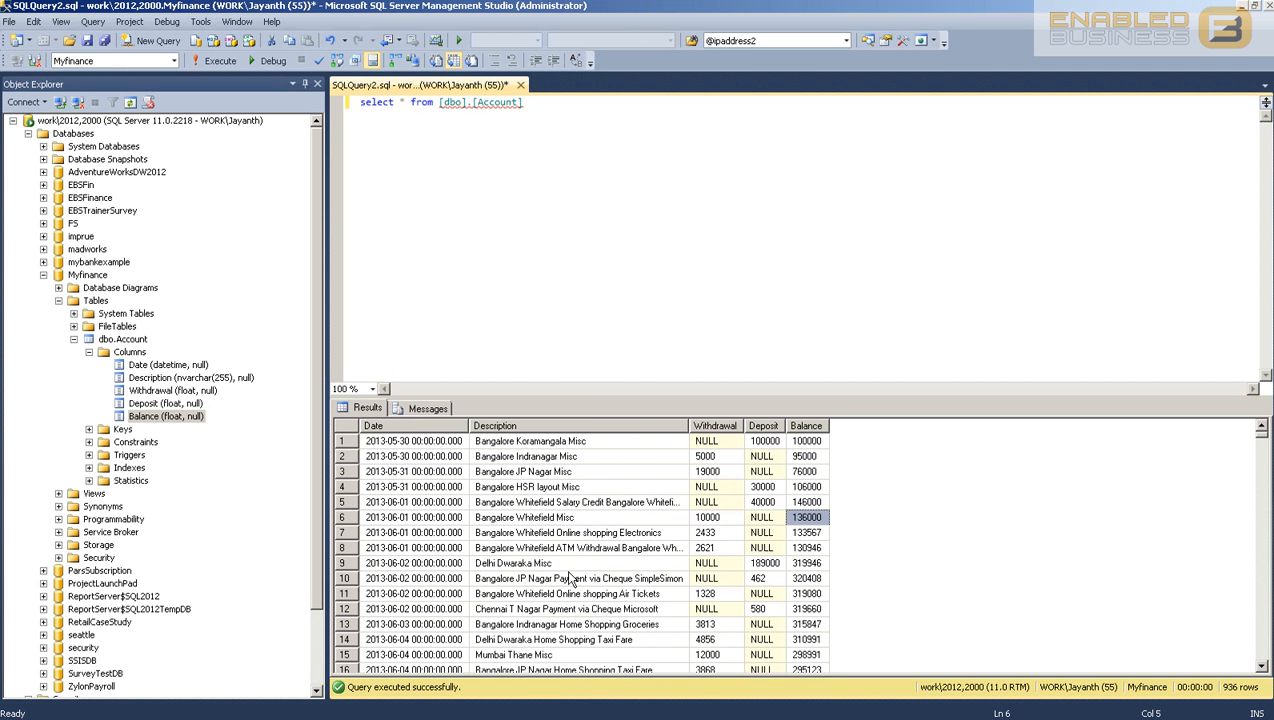
# Step: Resize the results and query editor panes and widen the Balance column
pyautogui.click(615, 286)
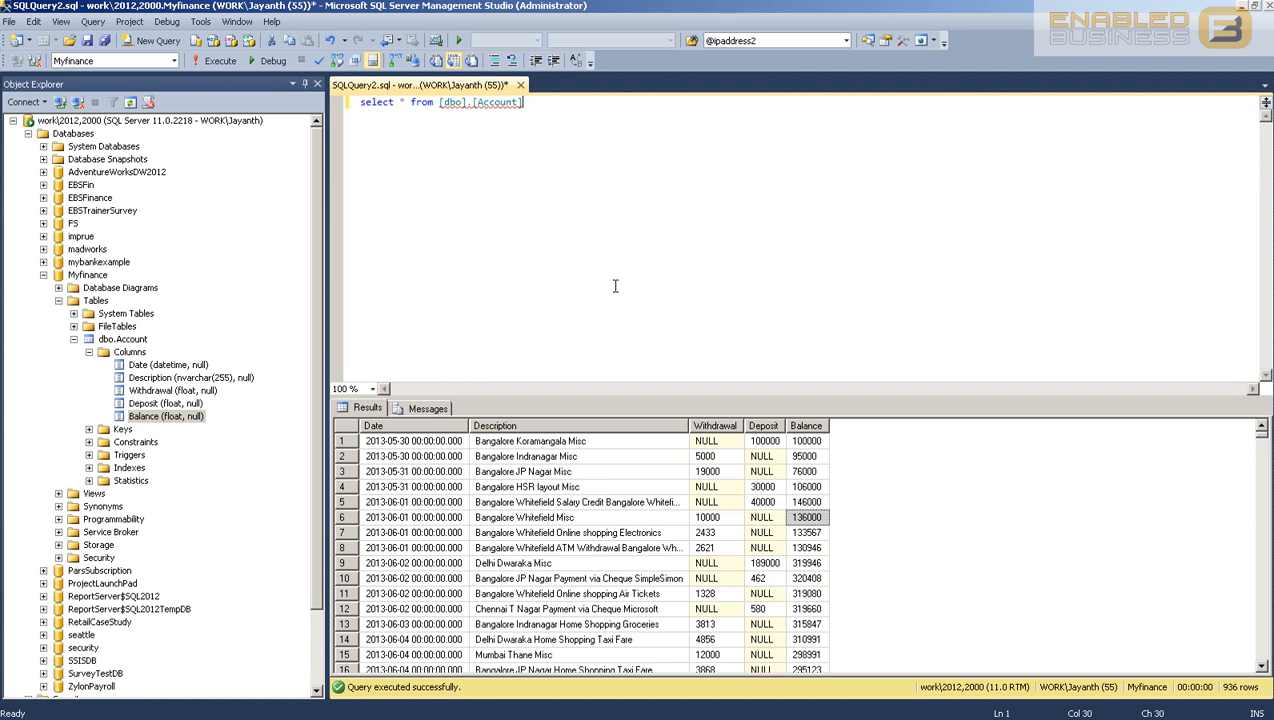
pyautogui.click(489, 242)
pyautogui.moveTo(718, 396); pyautogui.dragTo(718, 252)
pyautogui.scroll(-5, 686, 422)
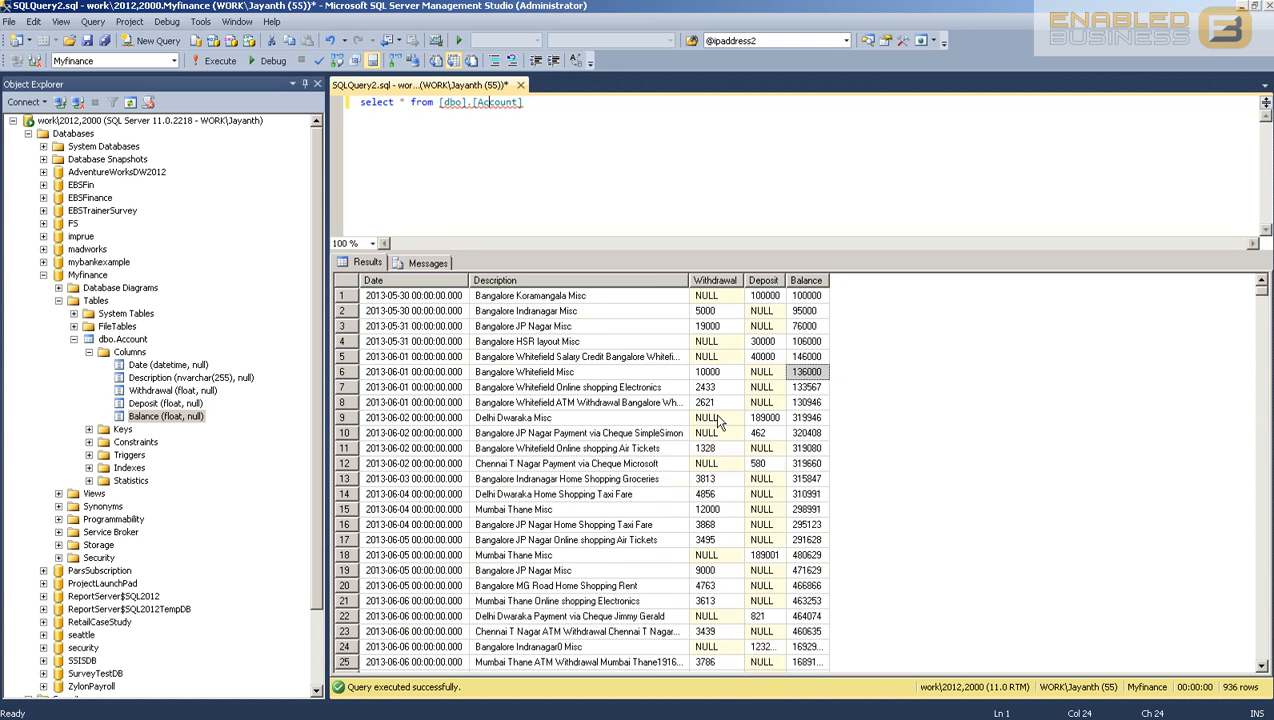
pyautogui.scroll(-8, 686, 417)
pyautogui.scroll(13, 674, 418)
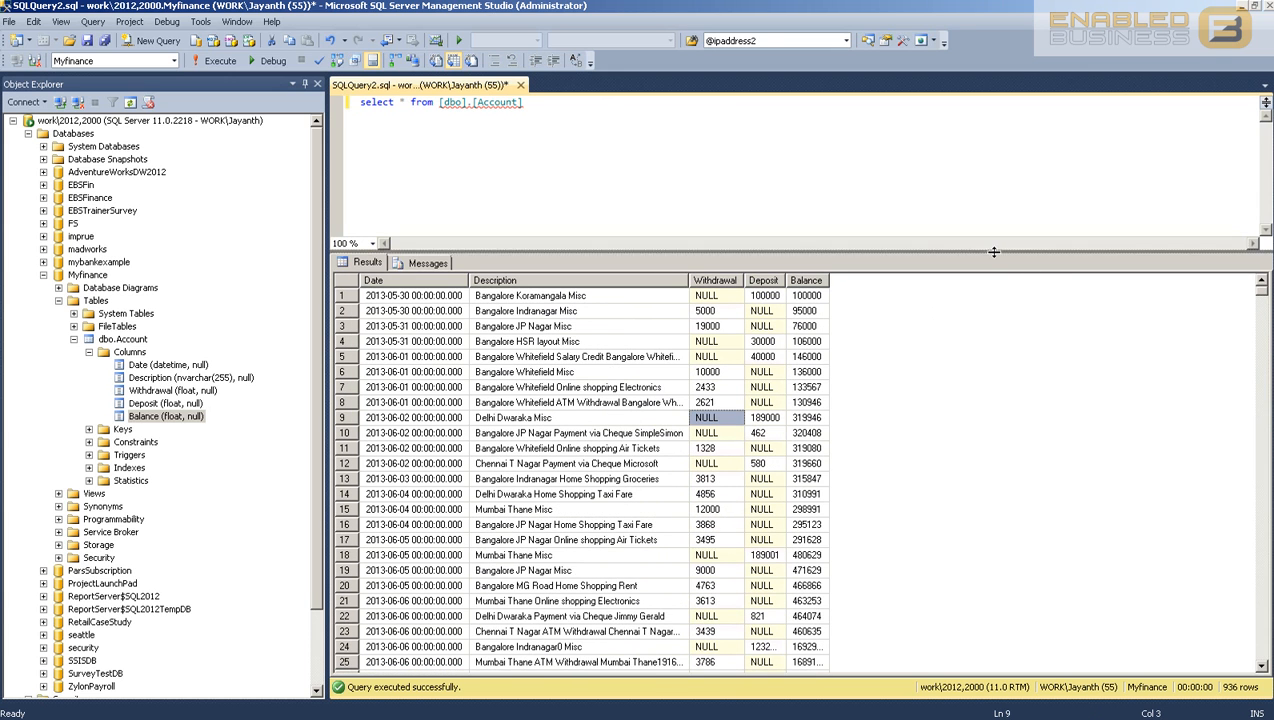
pyautogui.moveTo(1000, 252); pyautogui.dragTo(1000, 370)
pyautogui.press('Up')
pyautogui.scroll(-3, 818, 467)
pyautogui.scroll(3, 840, 450)
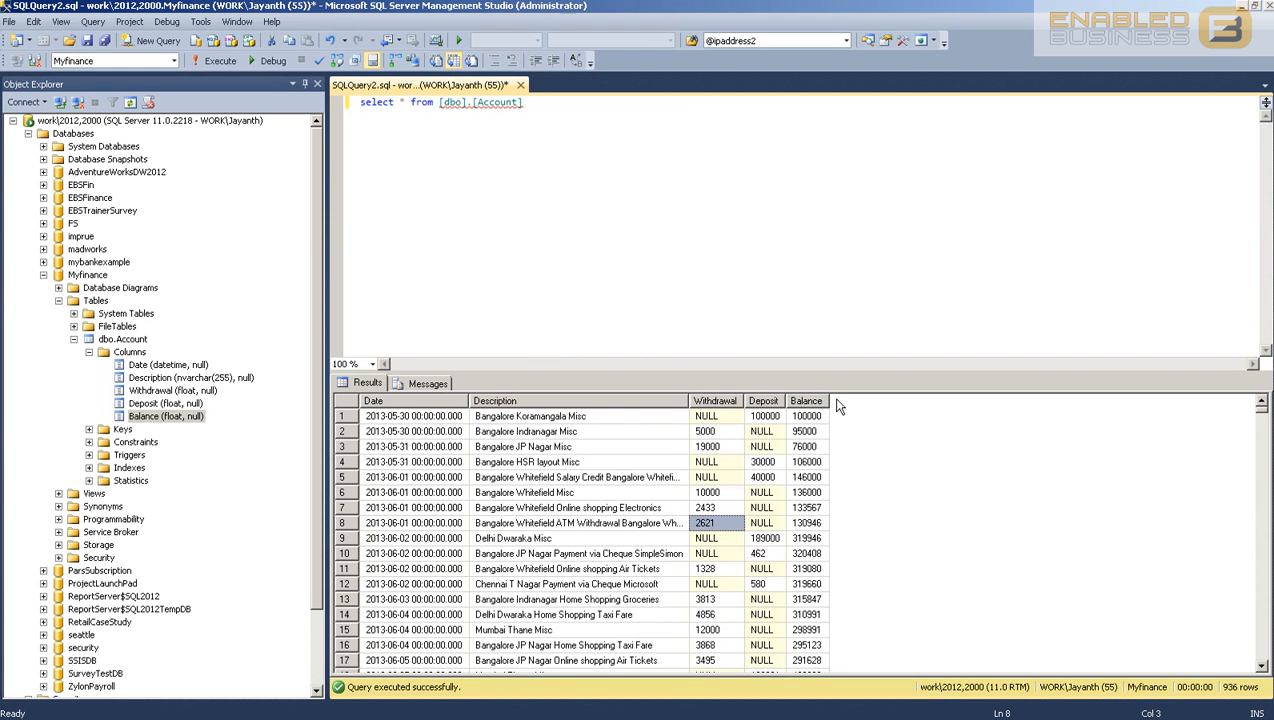
pyautogui.moveTo(826, 397); pyautogui.dragTo(913, 398)
# Step: Select and delete the whole query text from the editor
pyautogui.click(781, 245)
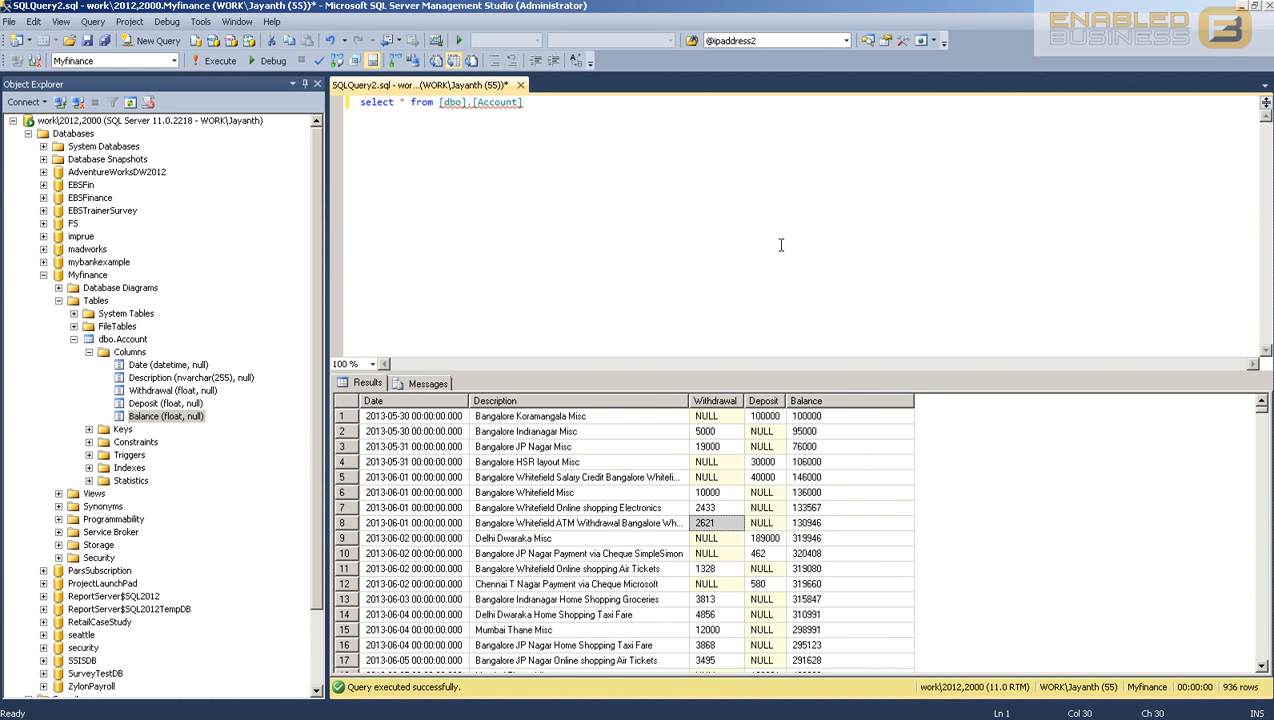
pyautogui.hotkey('ctrl', 'a')
pyautogui.press('Delete')
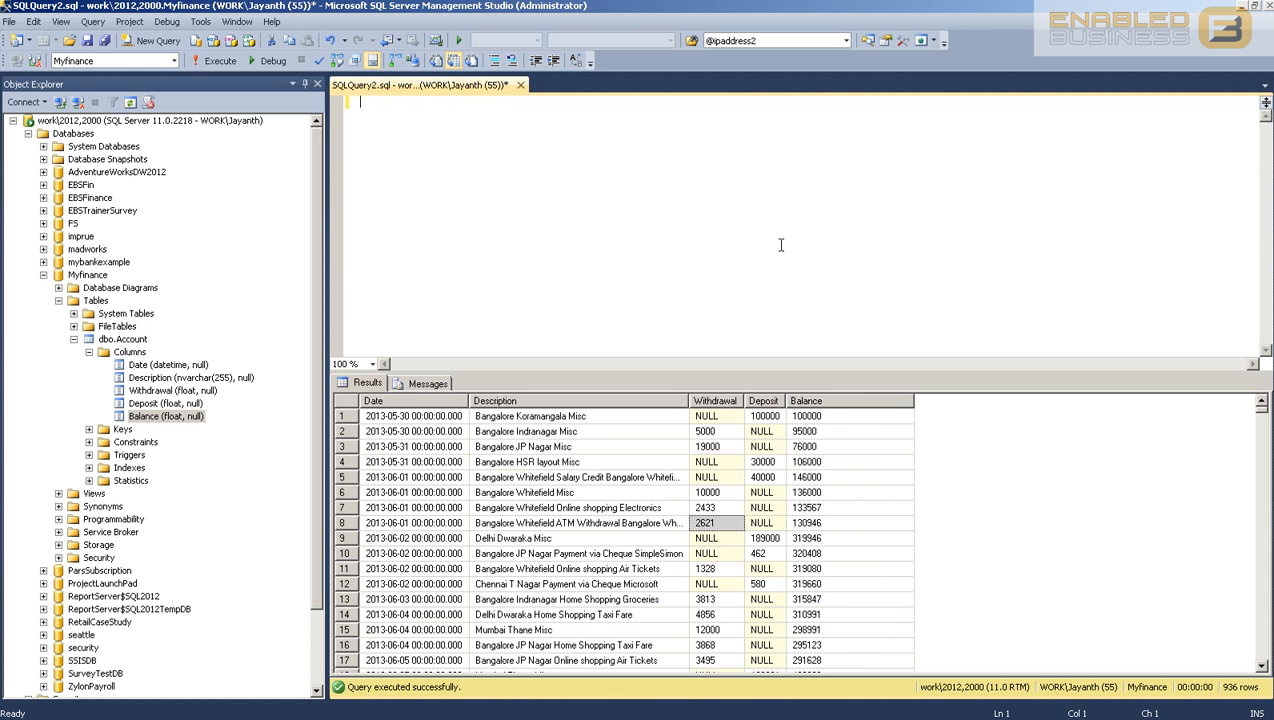
# Step: Browse the Date and Description values across the 936 result rows
pyautogui.click(414, 476)
pyautogui.scroll(-6, 418, 460)
pyautogui.scroll(-6, 418, 457)
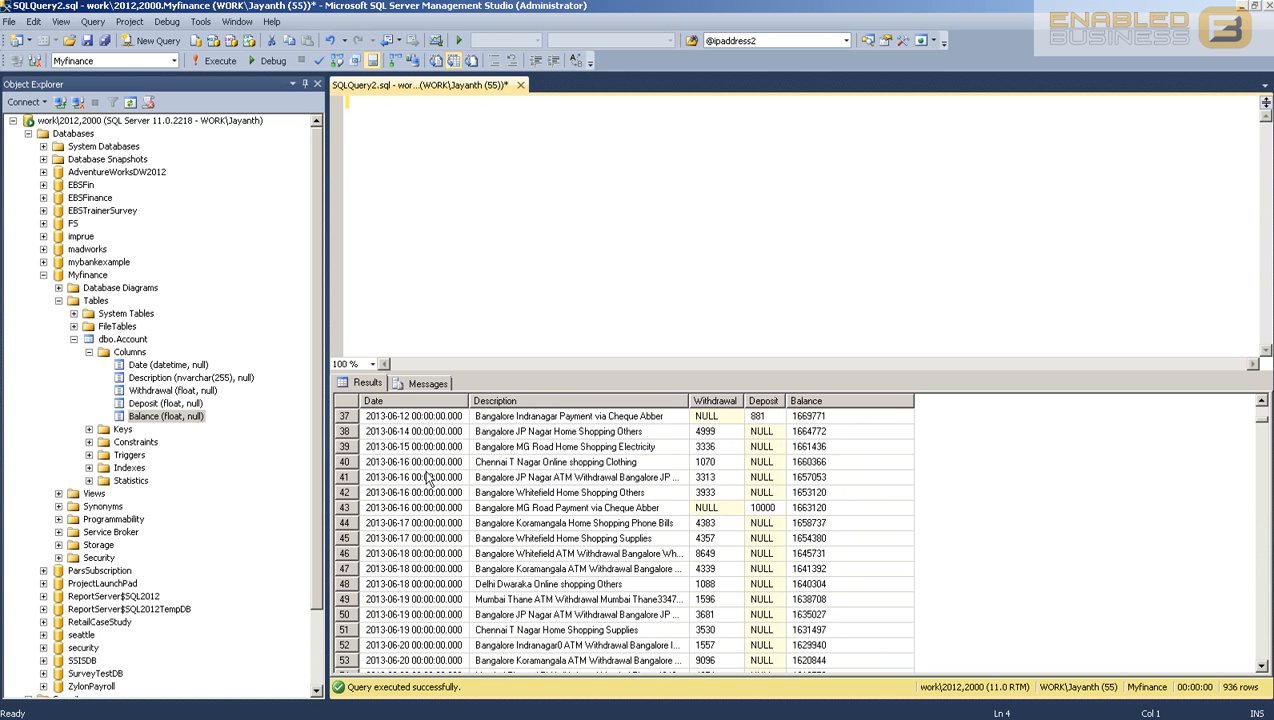
pyautogui.click(561, 418)
pyautogui.scroll(1, 607, 497)
pyautogui.scroll(11, 607, 497)
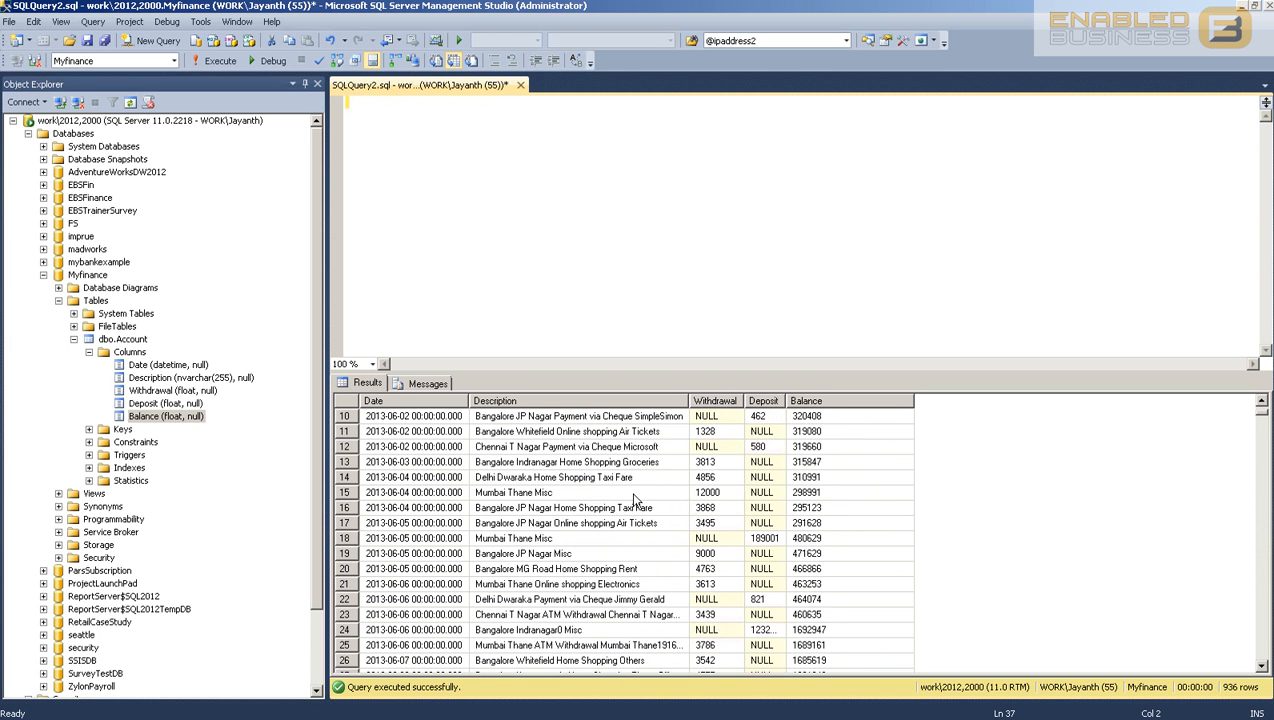
pyautogui.click(440, 436)
pyautogui.scroll(-5, 444, 460)
pyautogui.click(440, 449)
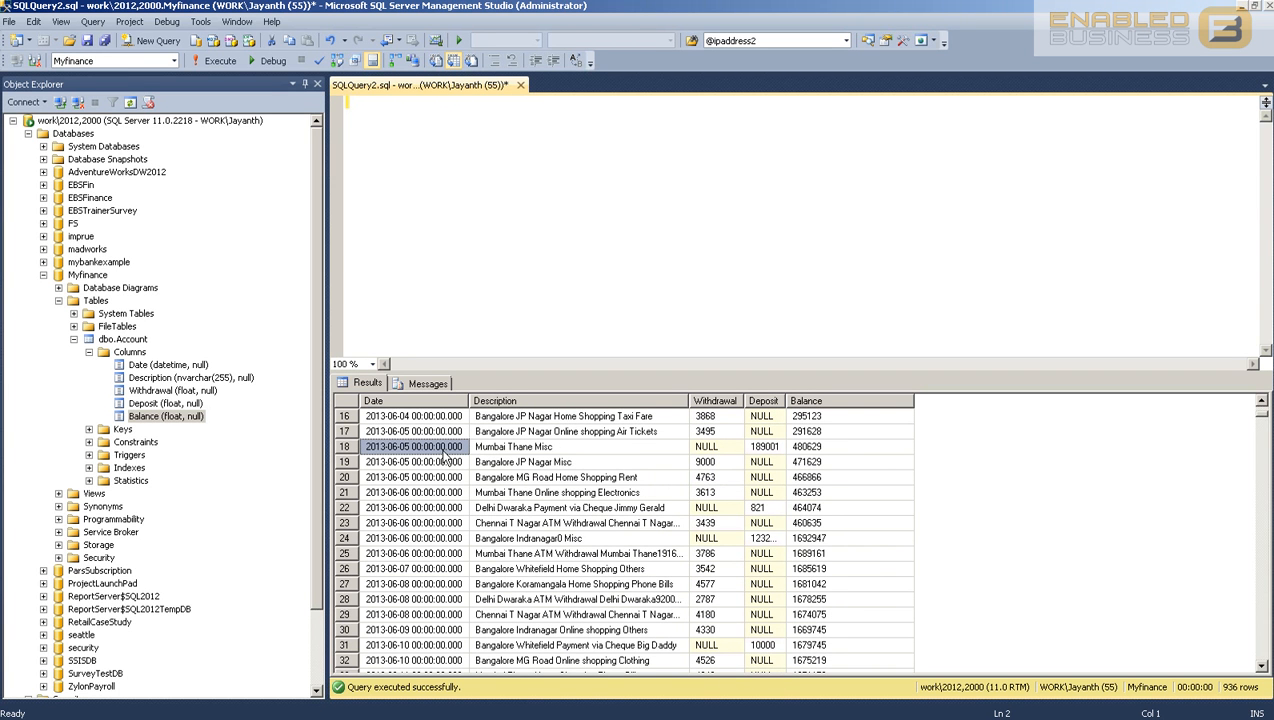
pyautogui.click(502, 224)
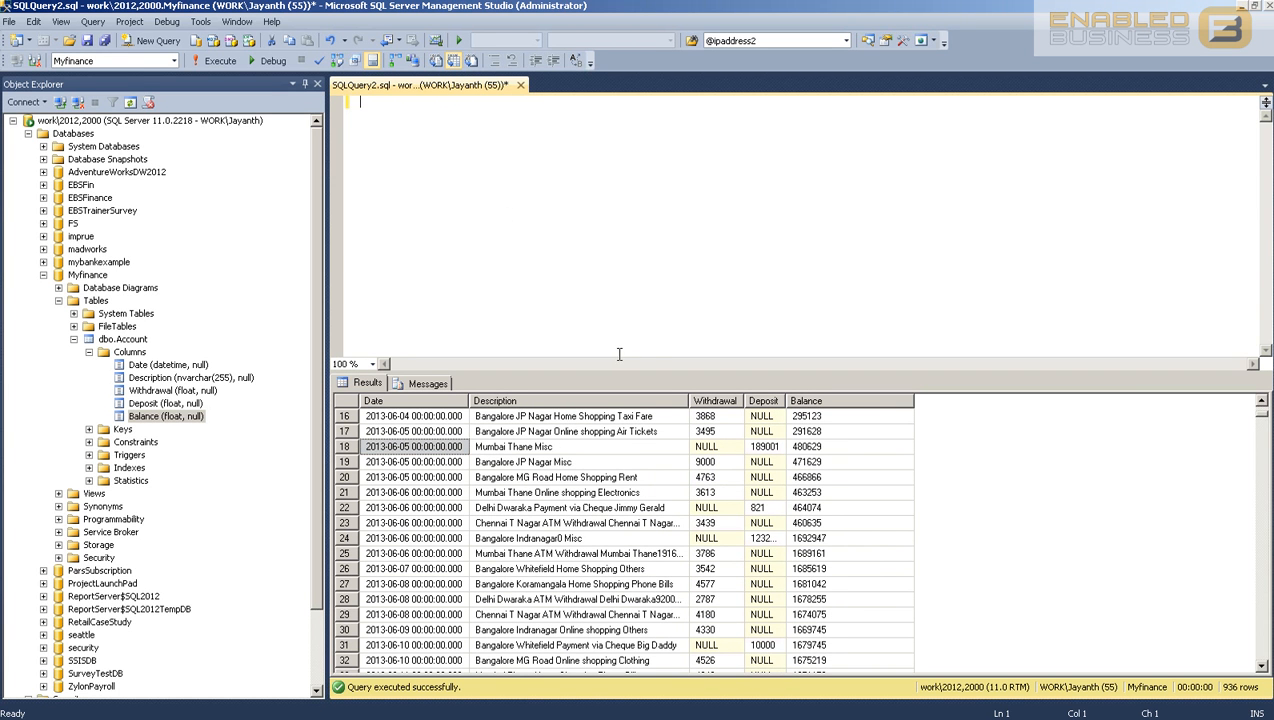